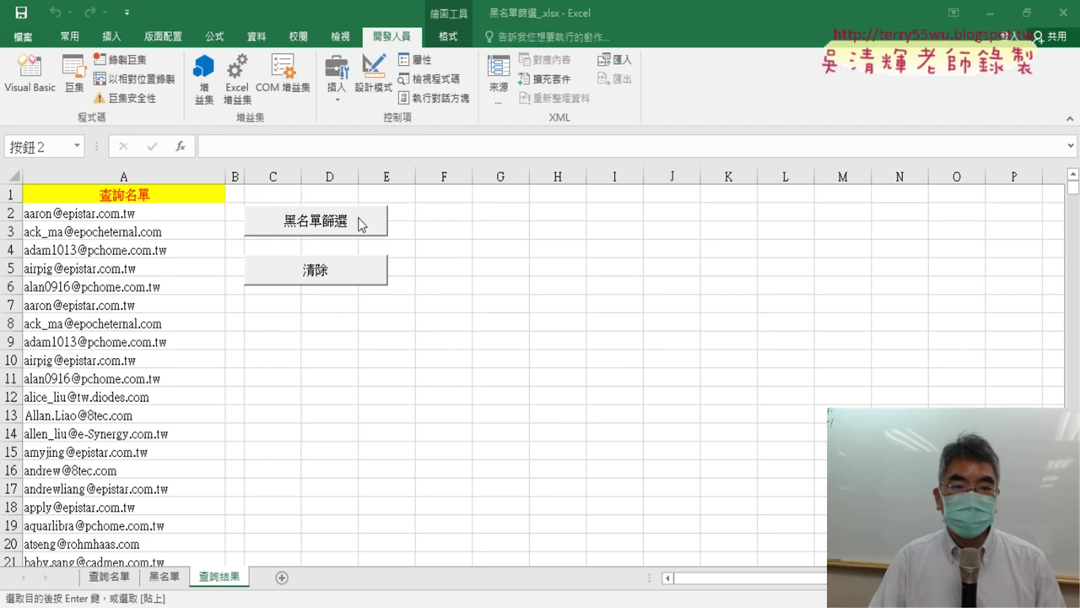
Open the 黑名單篩選 button's assigned macro in the VBA editor and shift the editor window right.
left_click(360, 229, "ctrl")
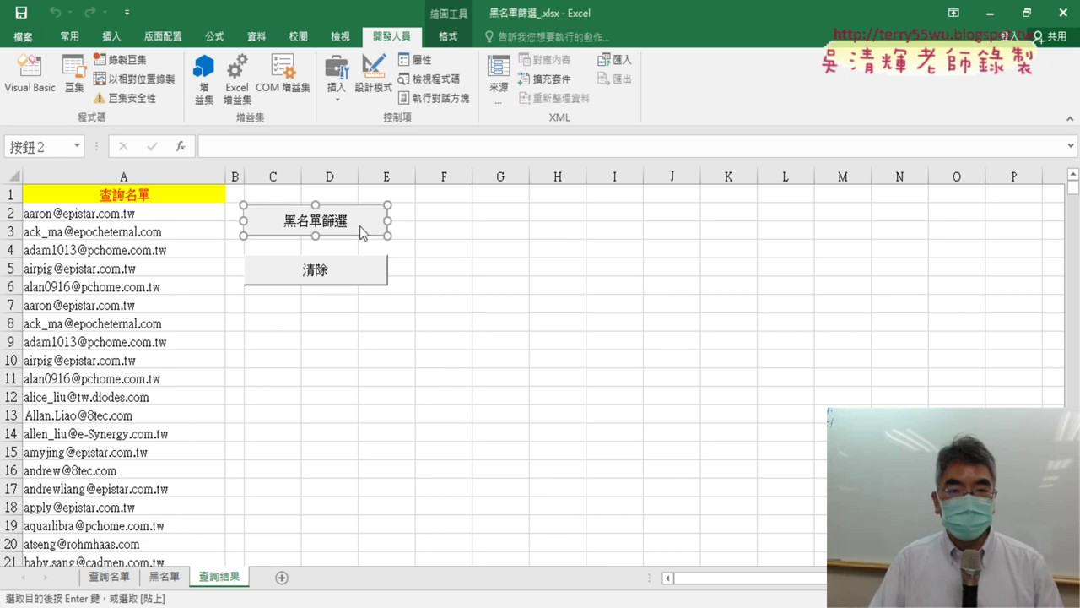
right_click(360, 229)
left_click(445, 344)
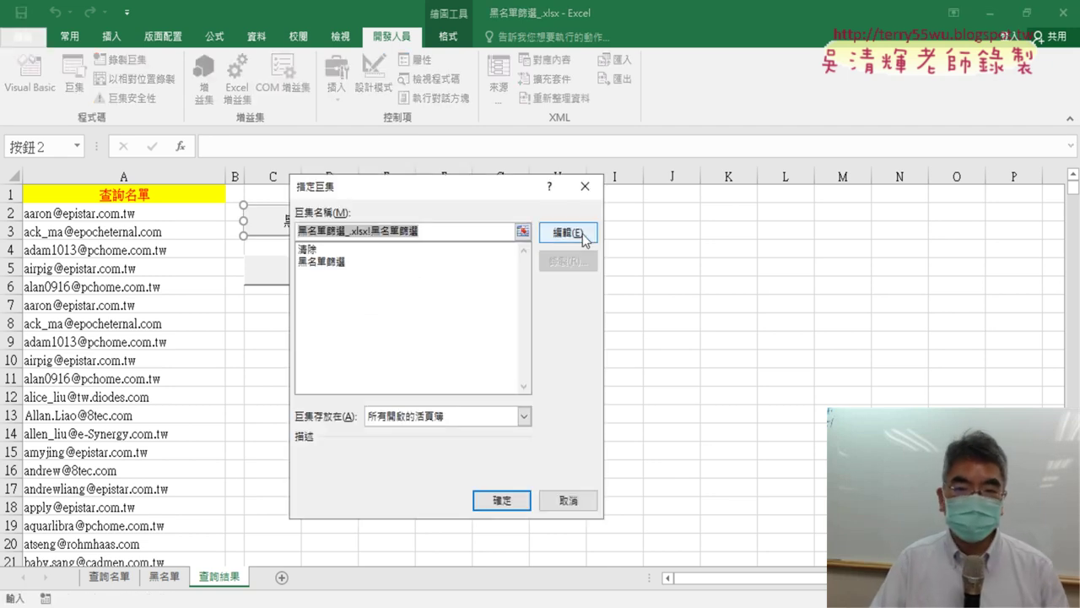
left_click(582, 234)
left_click(47, 103)
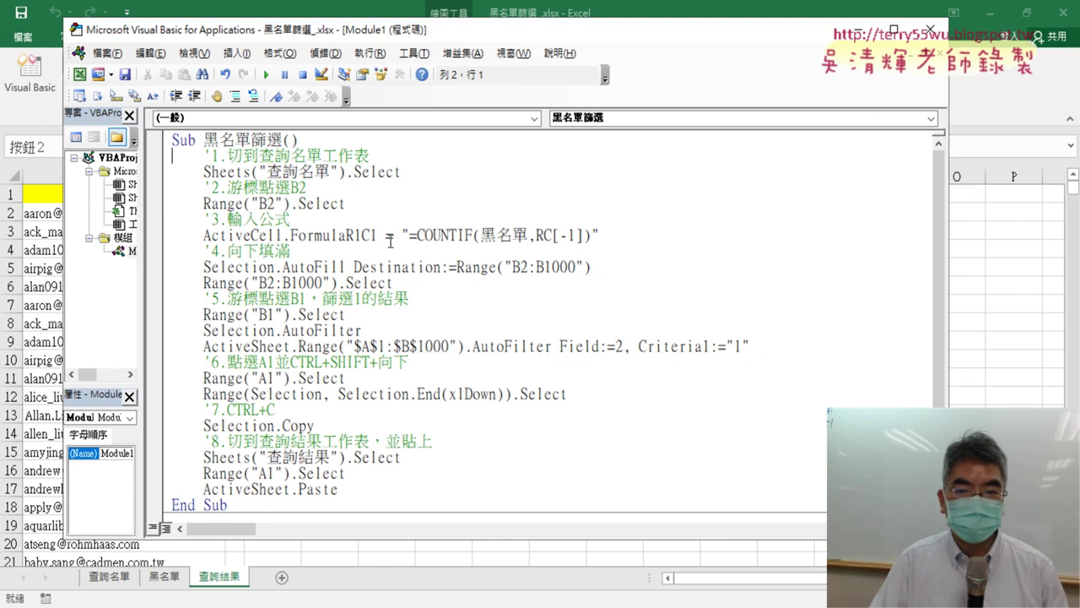
left_click_drag(569, 35, 710, 40)
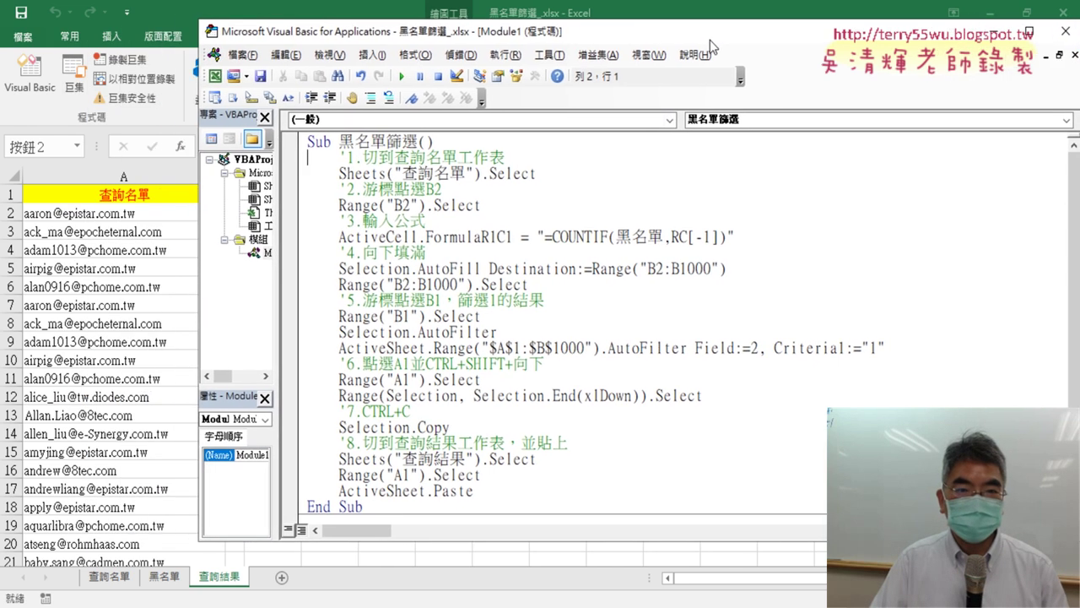
left_click_drag(507, 157, 366, 159)
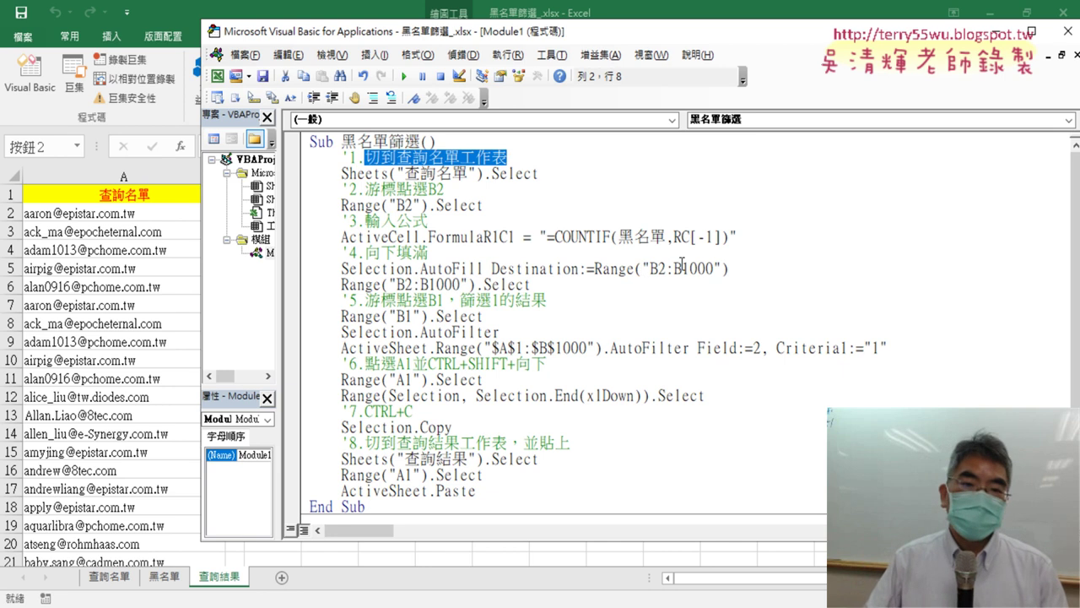
left_click_drag(349, 158, 364, 158)
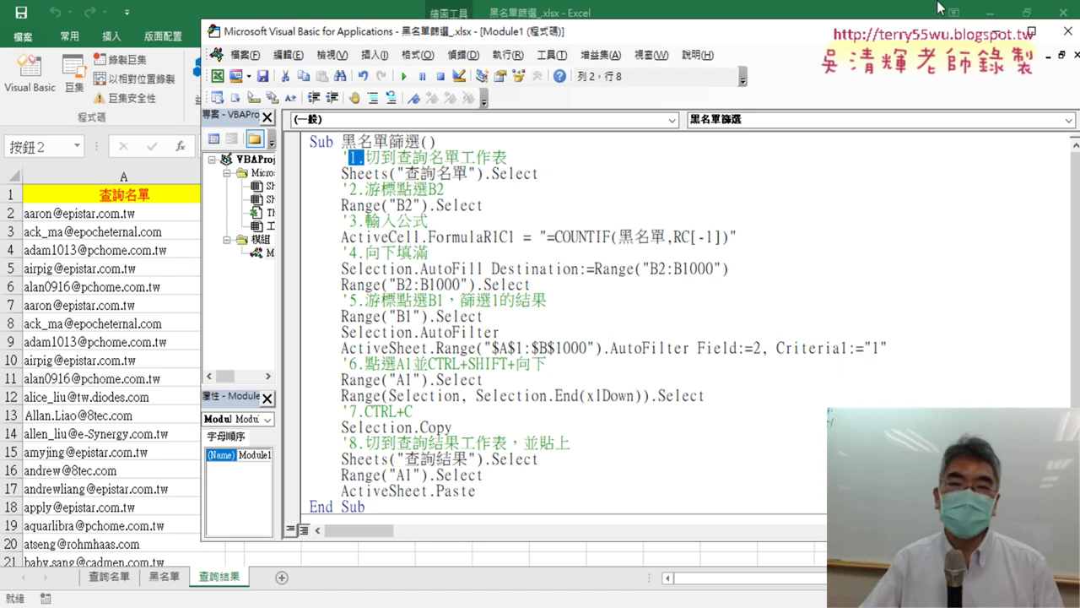
Close the VBA editor and test 清除 then 黑名單篩選 twice, refilling 查詢結果 column A.
left_click(914, 266)
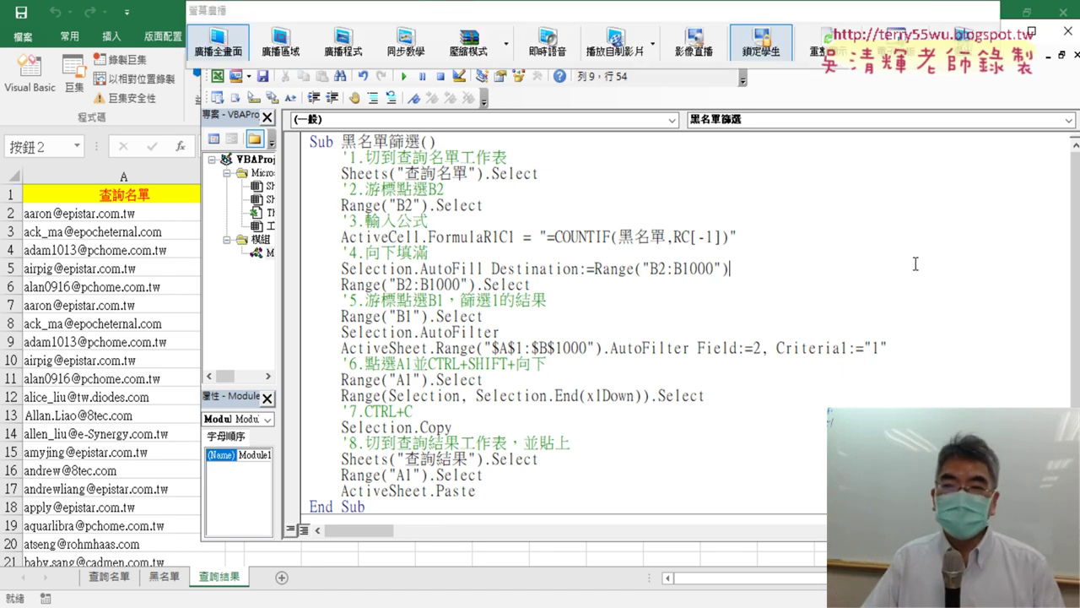
left_click(1067, 30)
left_click(316, 272)
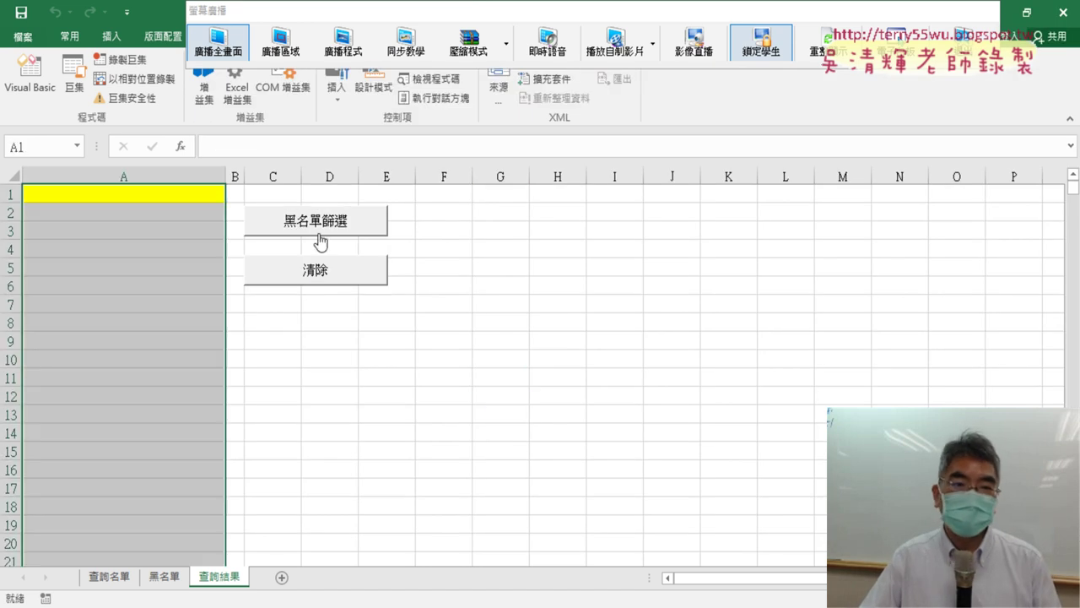
left_click(320, 218)
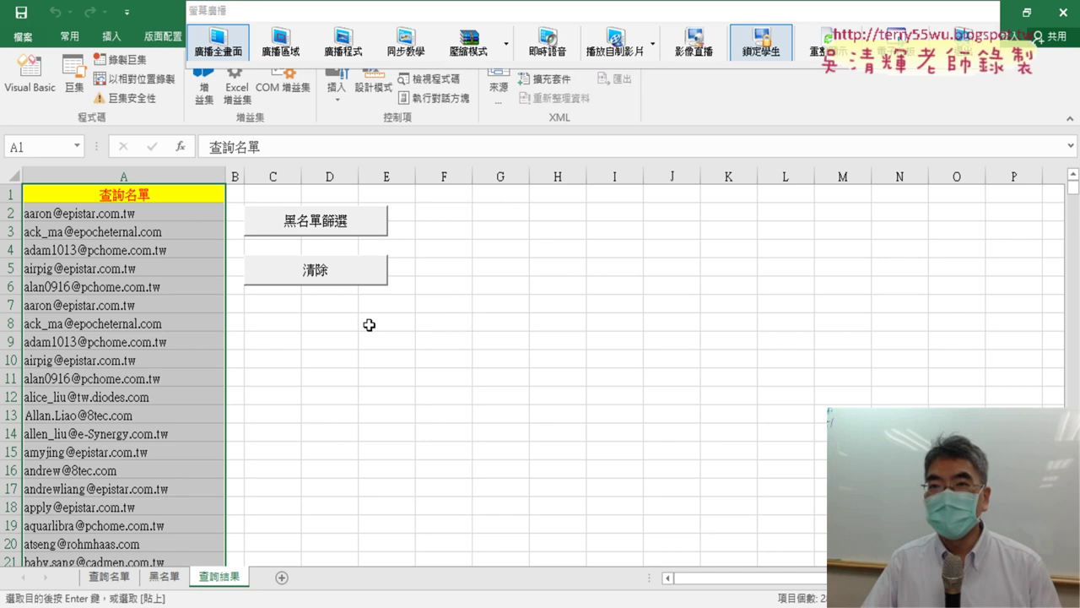
left_click(370, 284)
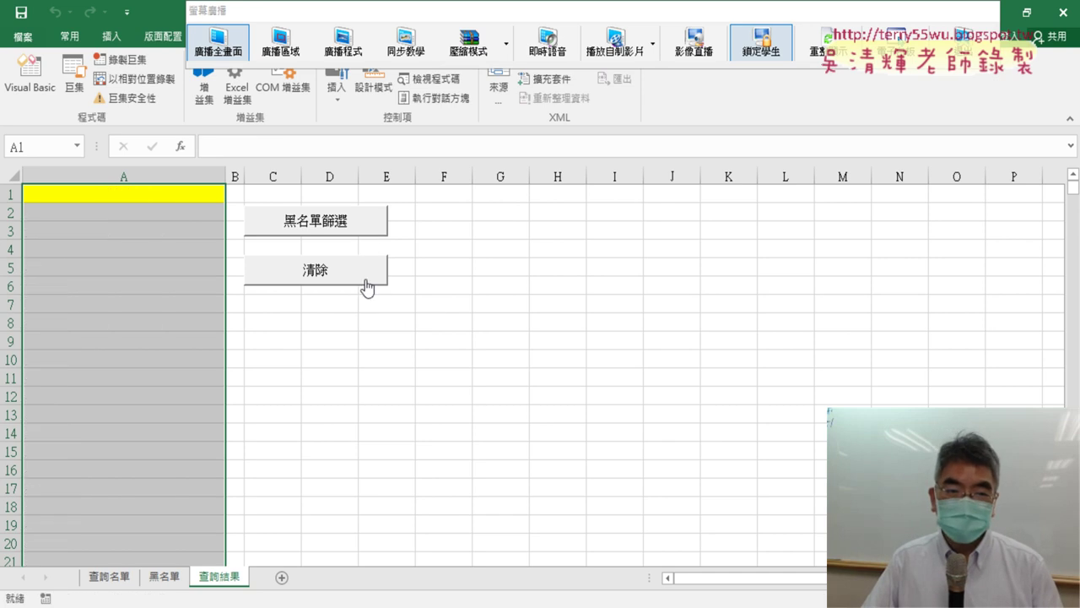
left_click(365, 231)
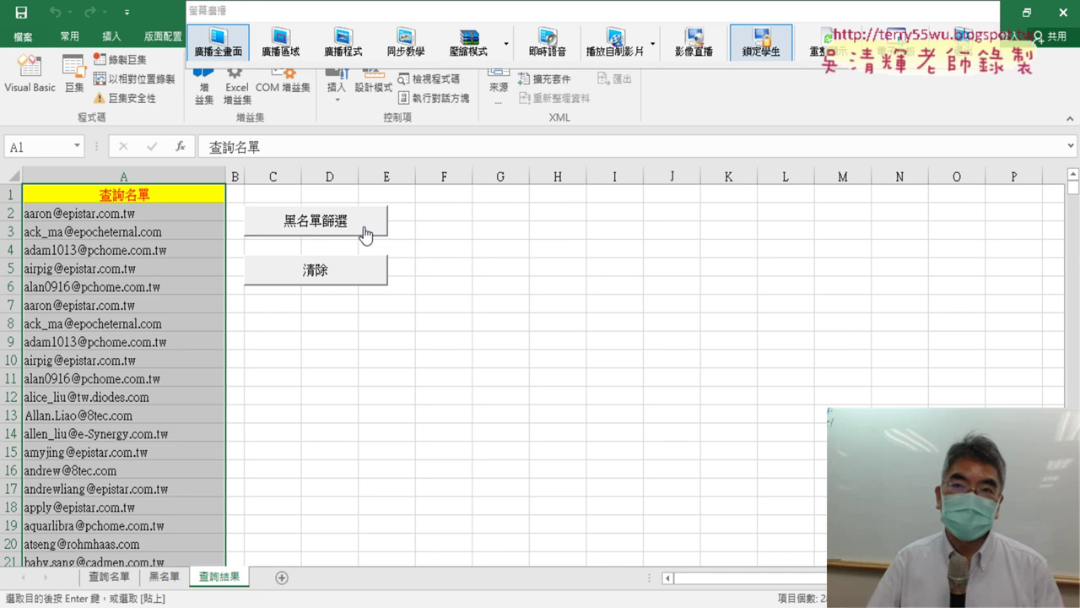
Check which macro the 黑名單篩選 button runs and open its code in the VBA editor.
right_click(364, 234)
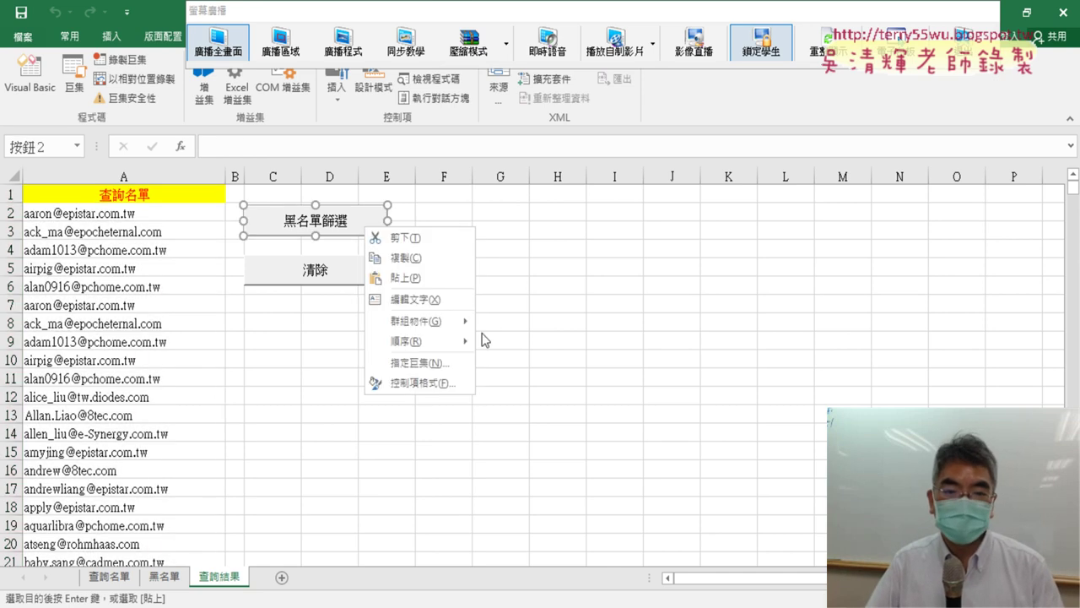
left_click(420, 362)
left_click(548, 236)
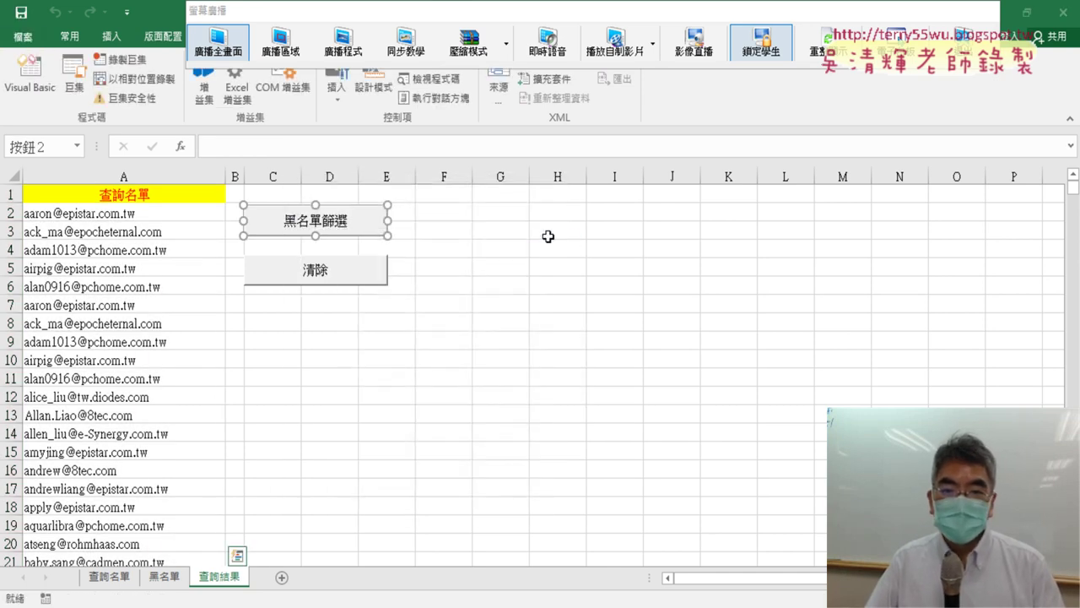
left_click(29, 76)
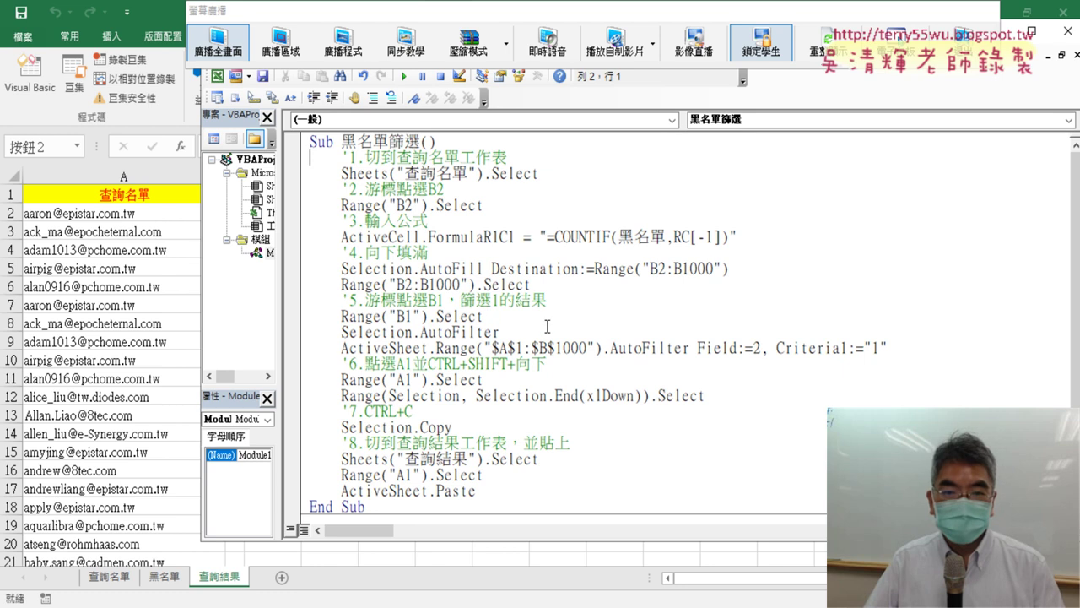
Highlight the 查詢名單 switch, COUNTIF formula, AutoFill and 查詢結果 lines, then return to Excel.
left_click_drag(540, 173, 342, 172)
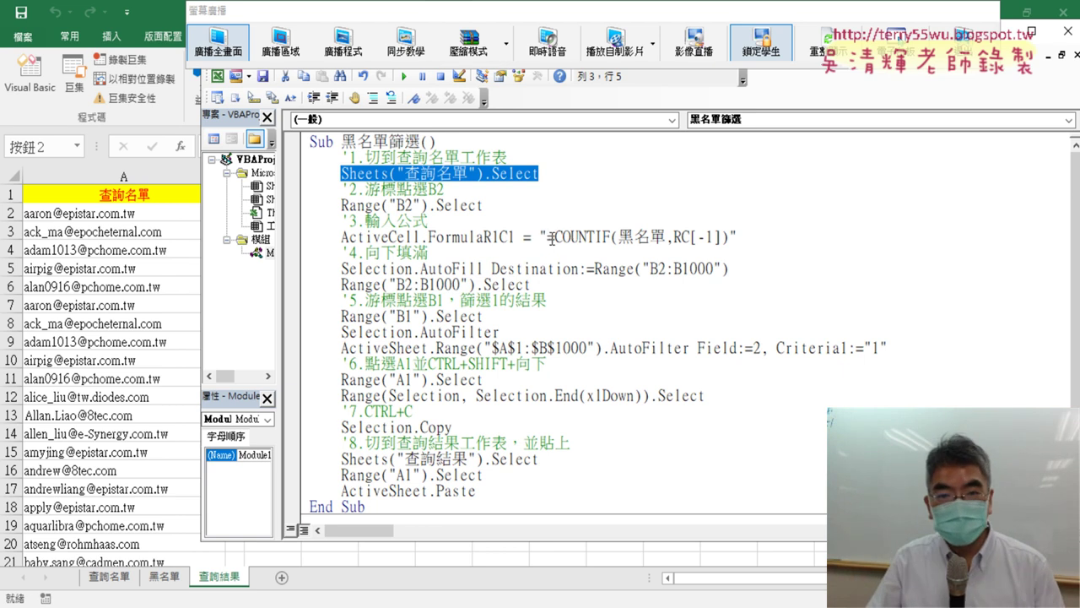
left_click_drag(547, 237, 726, 239)
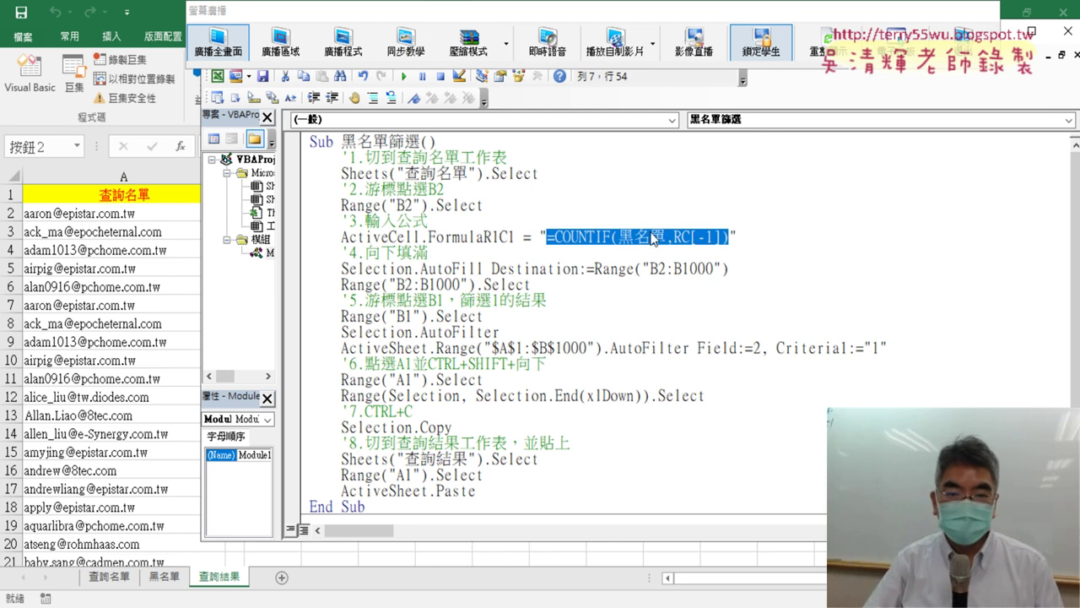
left_click_drag(412, 269, 481, 270)
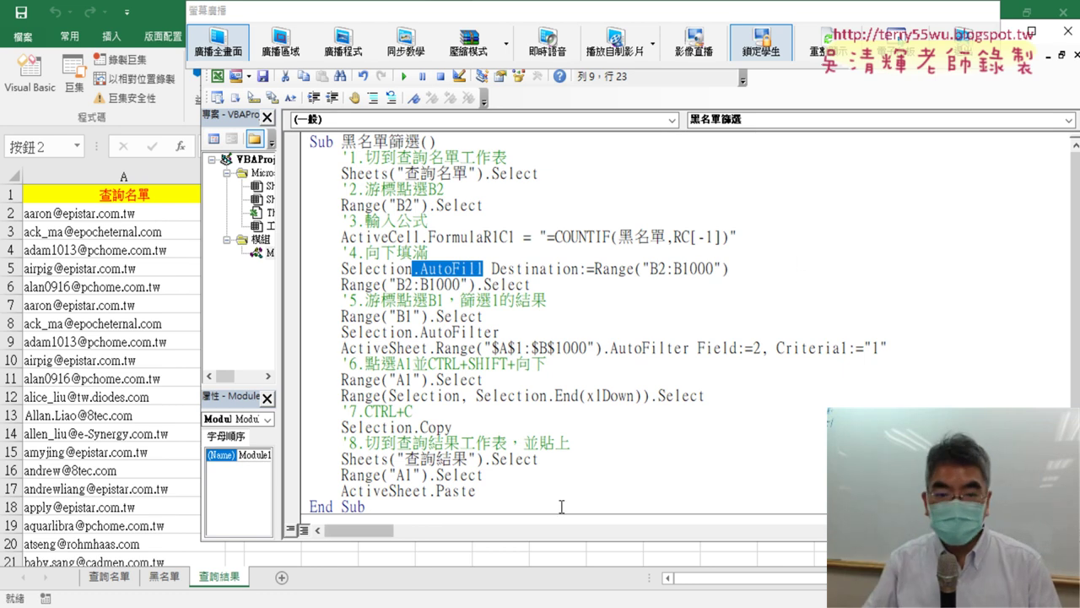
left_click_drag(539, 458, 340, 462)
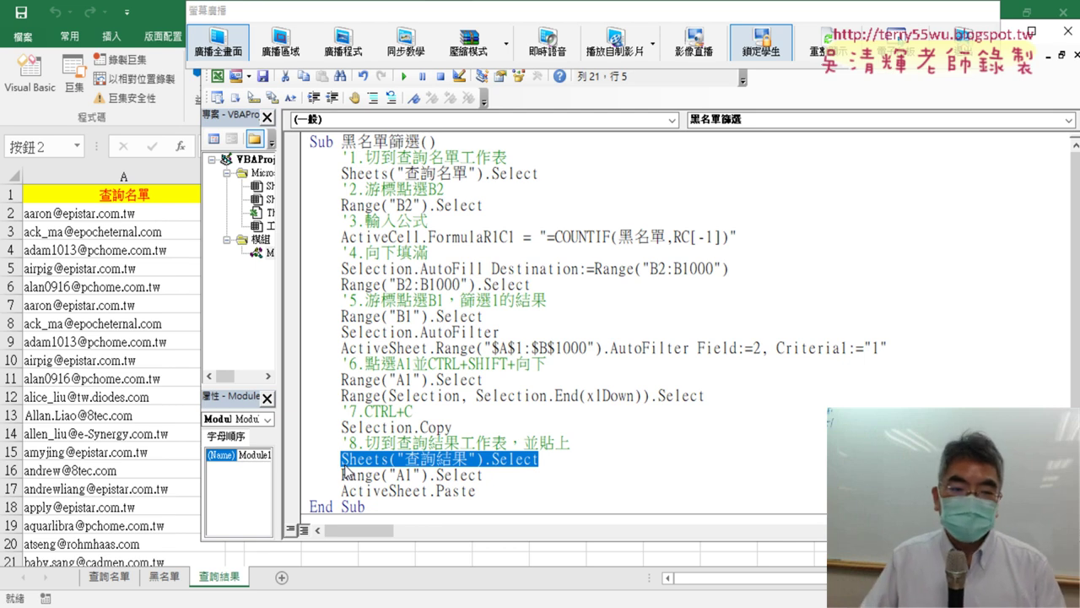
left_click(127, 584)
Compare the 查詢名單 and 查詢結果 sheets, ending on B2's =COUNTIF(黑名單,A2) formula in 查詢名單.
left_click(127, 581)
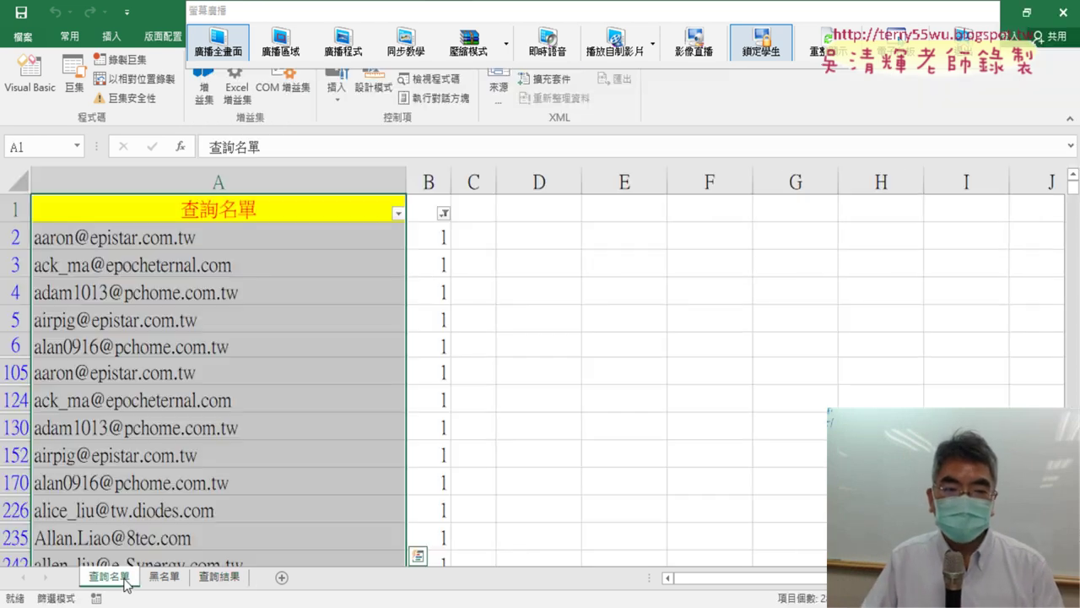
left_click(223, 581)
left_click(536, 417)
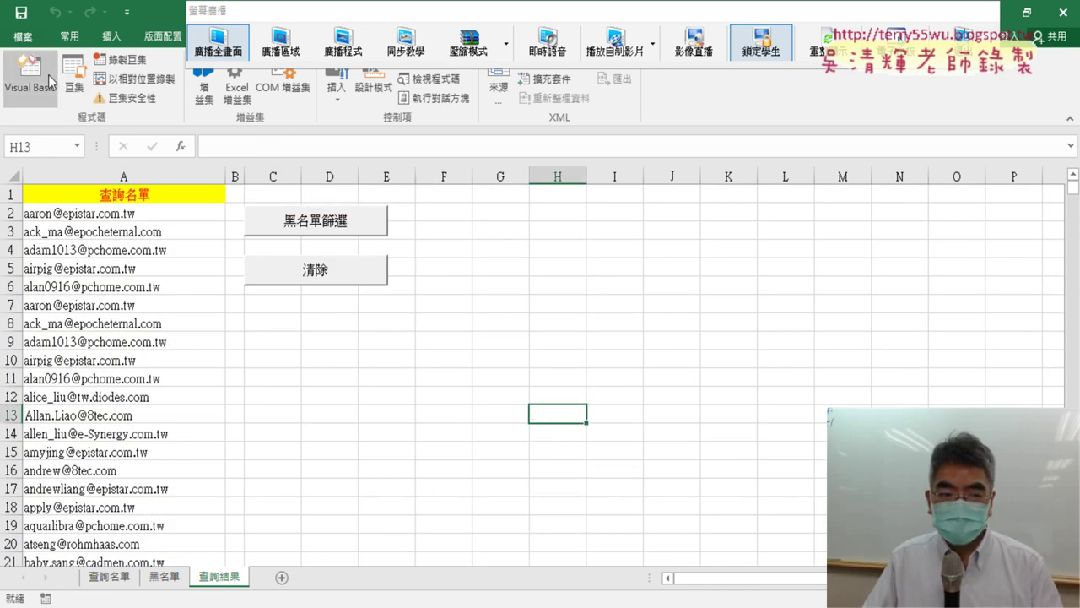
left_click(112, 581)
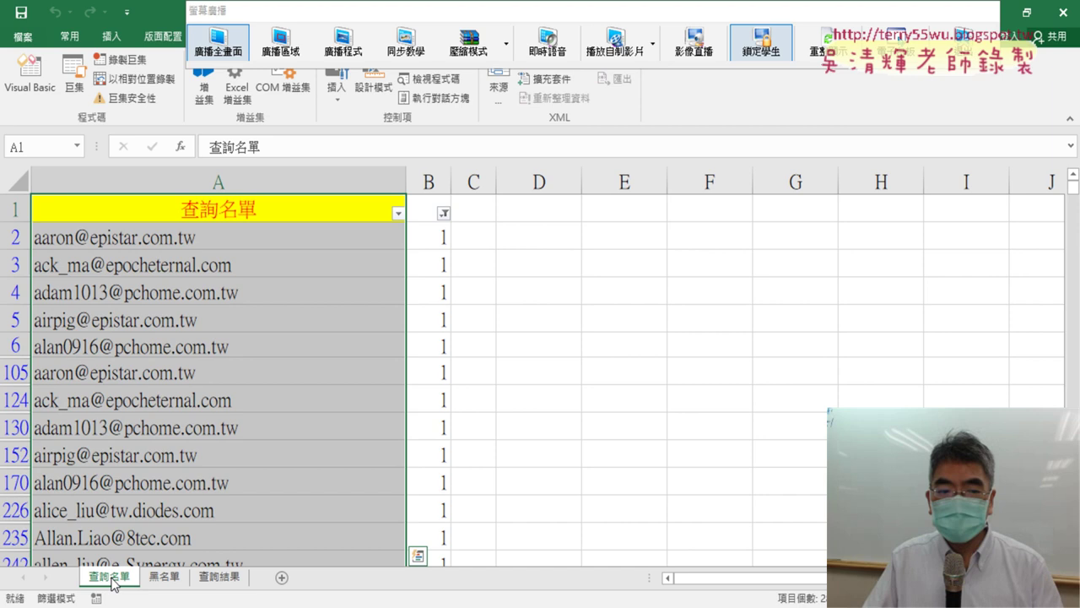
left_click(223, 581)
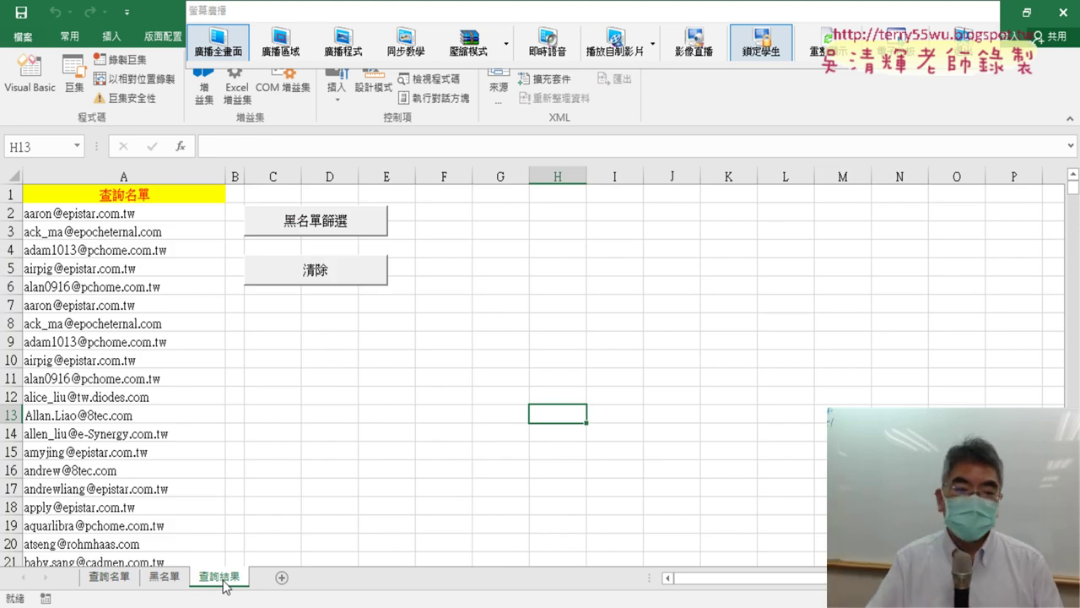
left_click(118, 579)
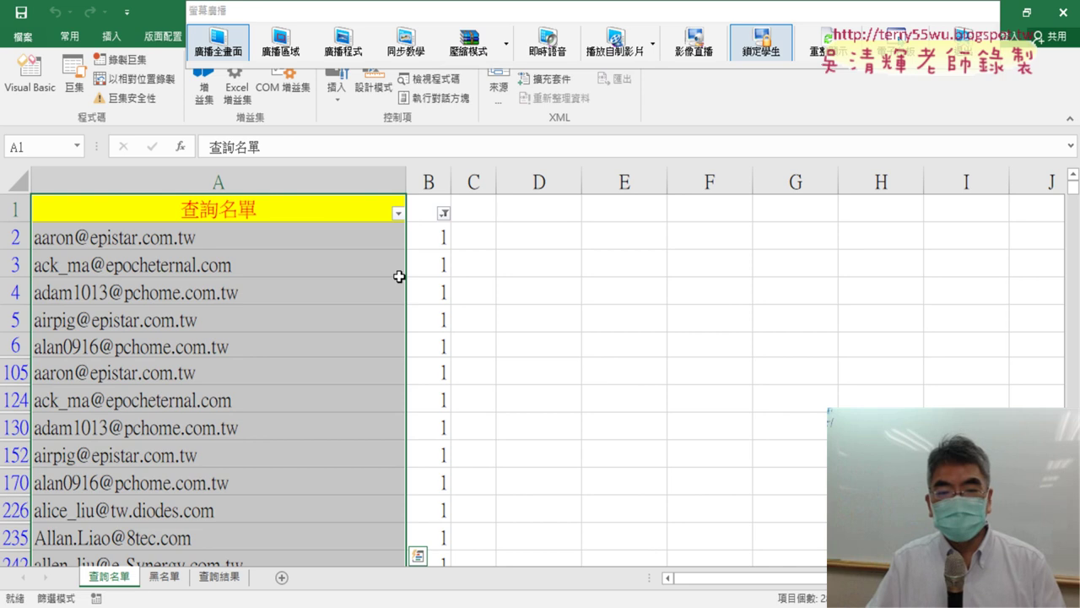
left_click(434, 236)
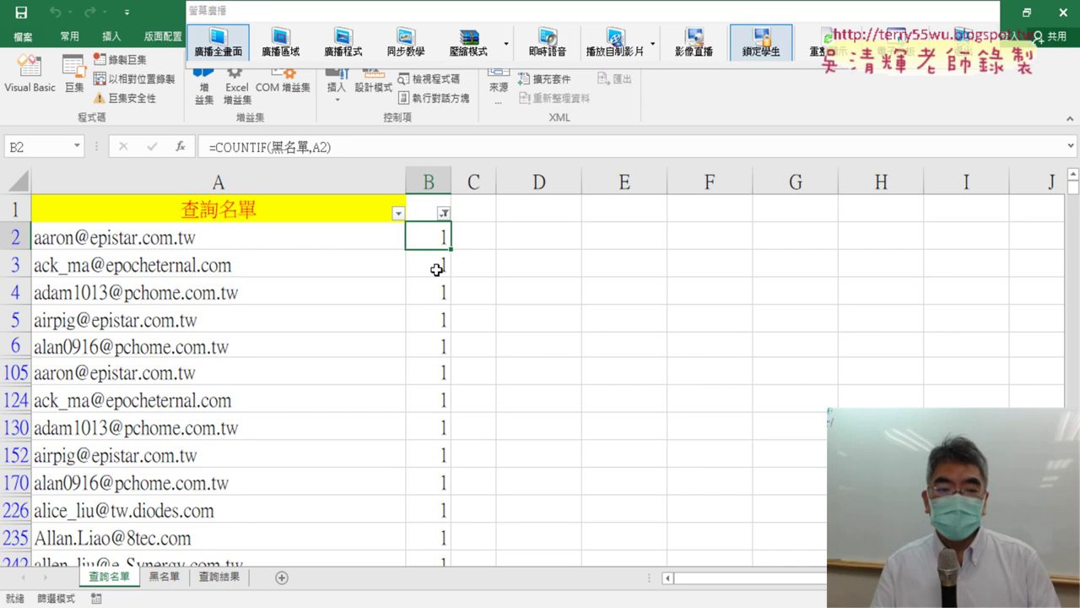
Open the macro code and insert an indented blank line below Sub 黑名單篩選().
left_click(42, 80)
left_click(487, 141)
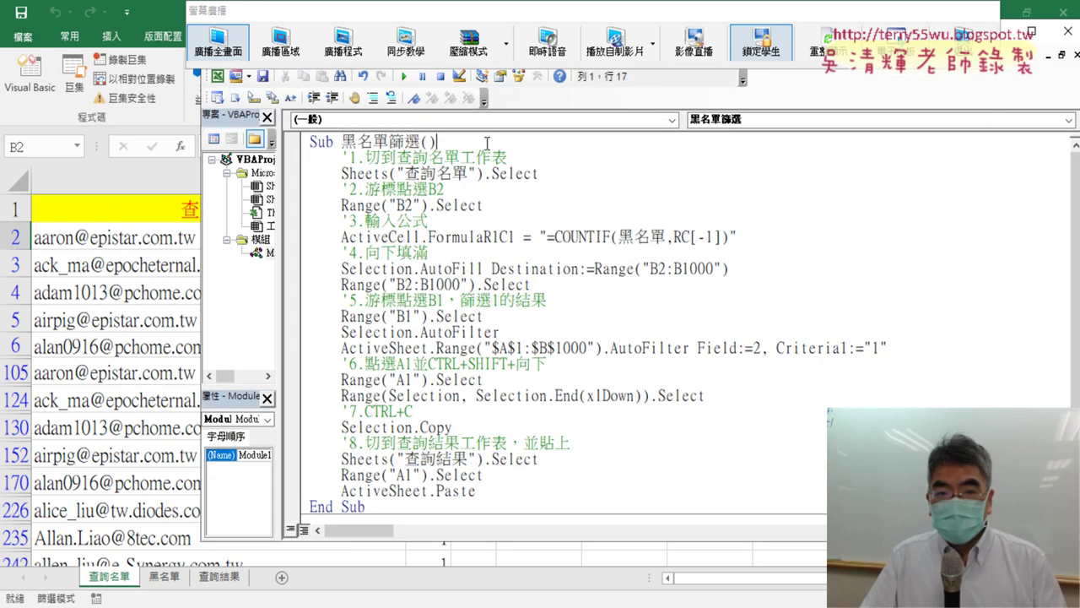
key("Return")
key("Tab")
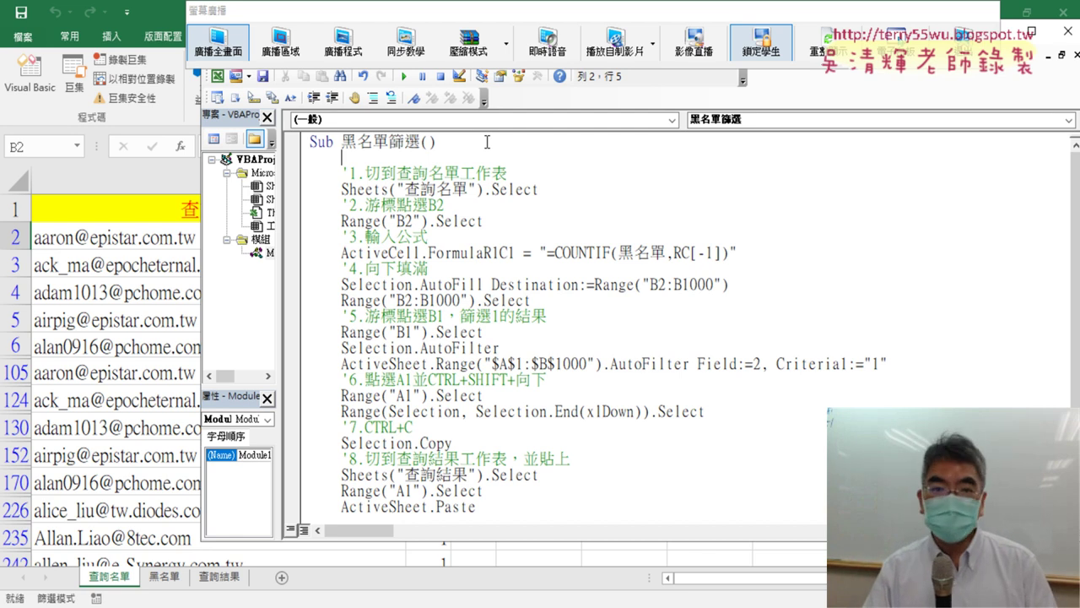
Enter application.ScreenUpdating=False as the macro's first statement, using IntelliSense for ScreenUpdating and False.
type("a")
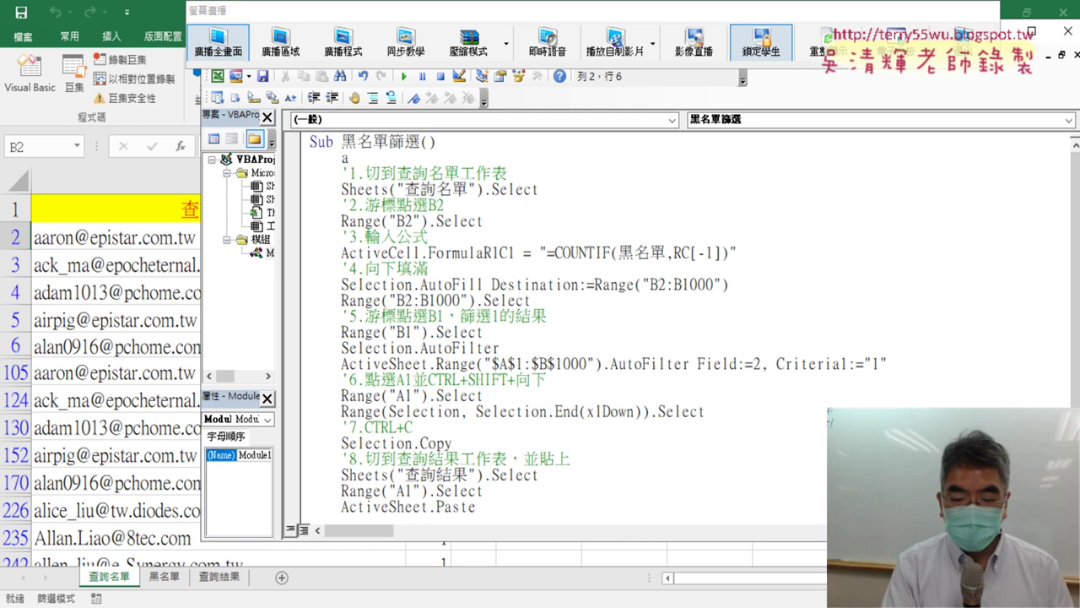
type("ppli")
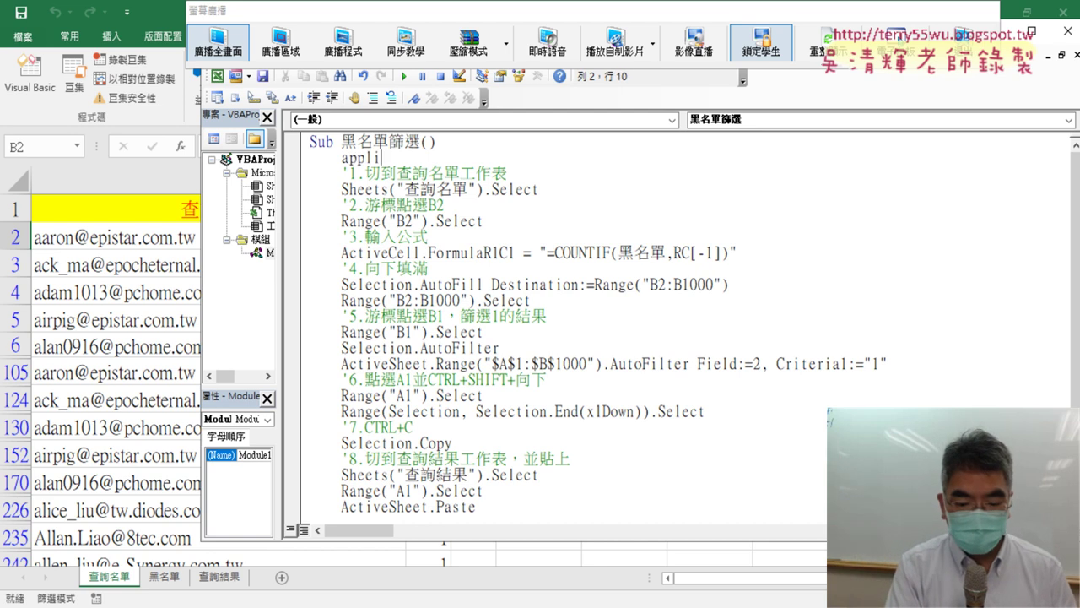
type("ca")
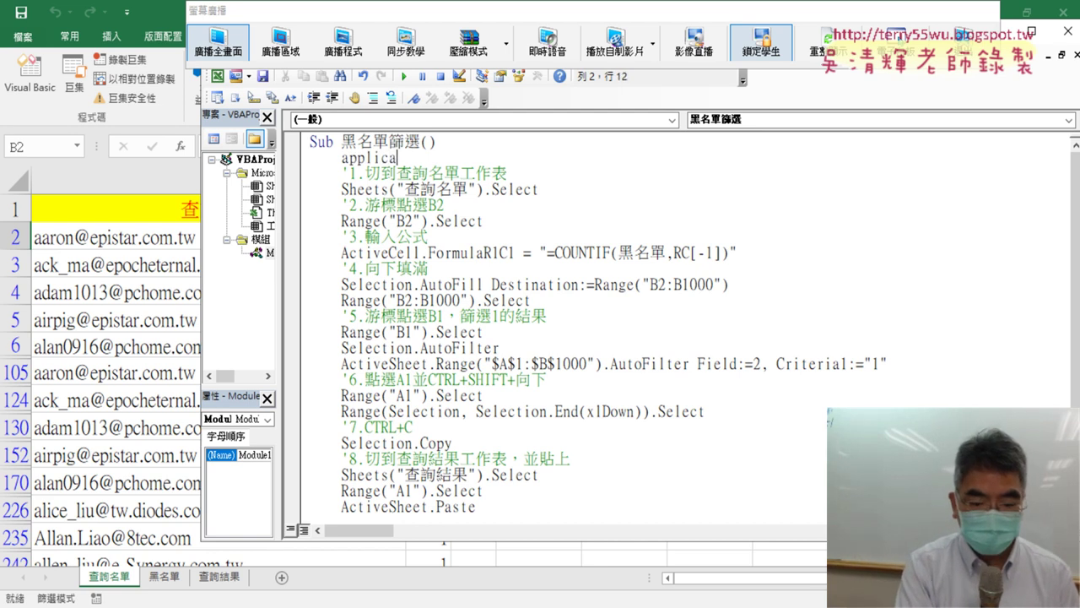
type("tion")
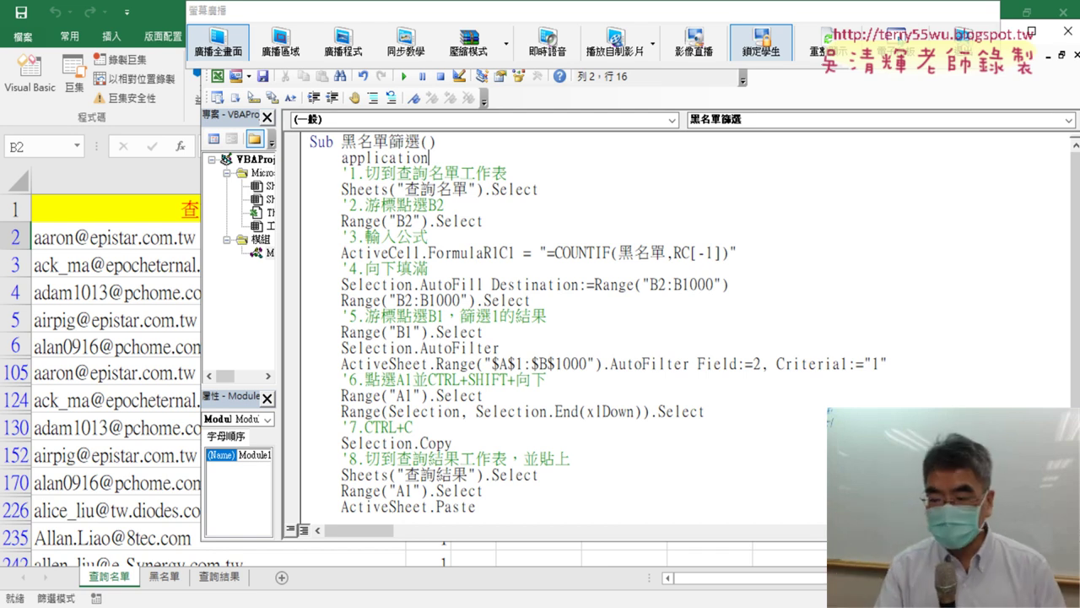
type(".")
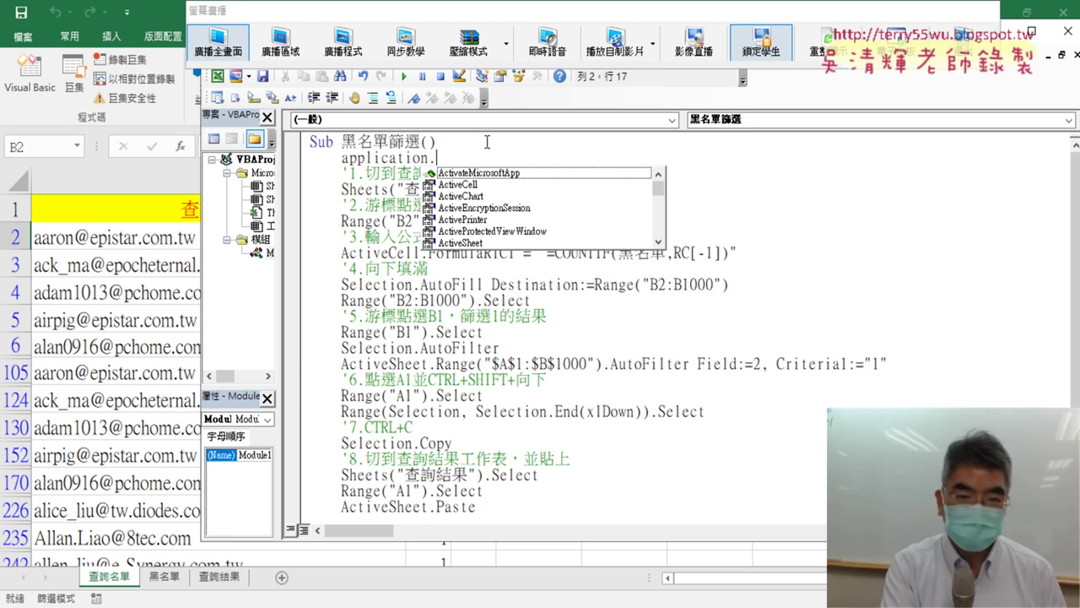
type("S")
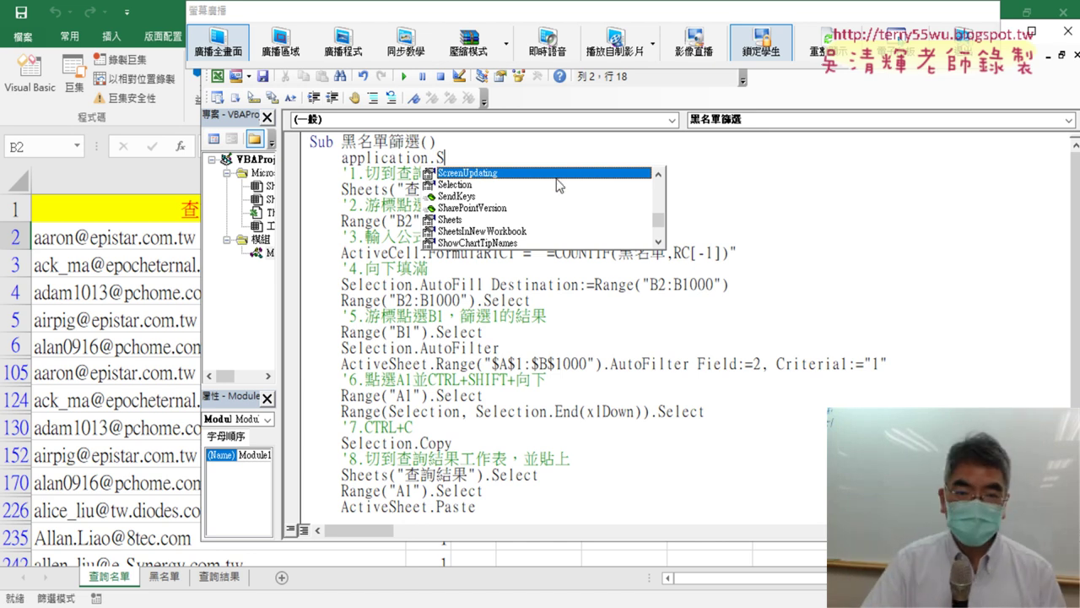
double_click(563, 181)
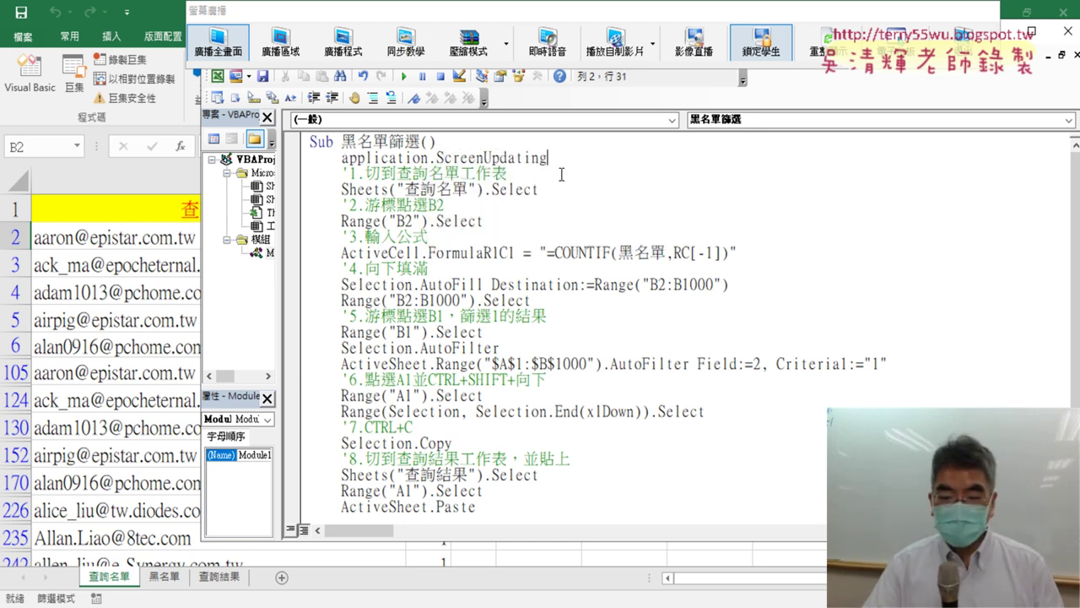
type("=")
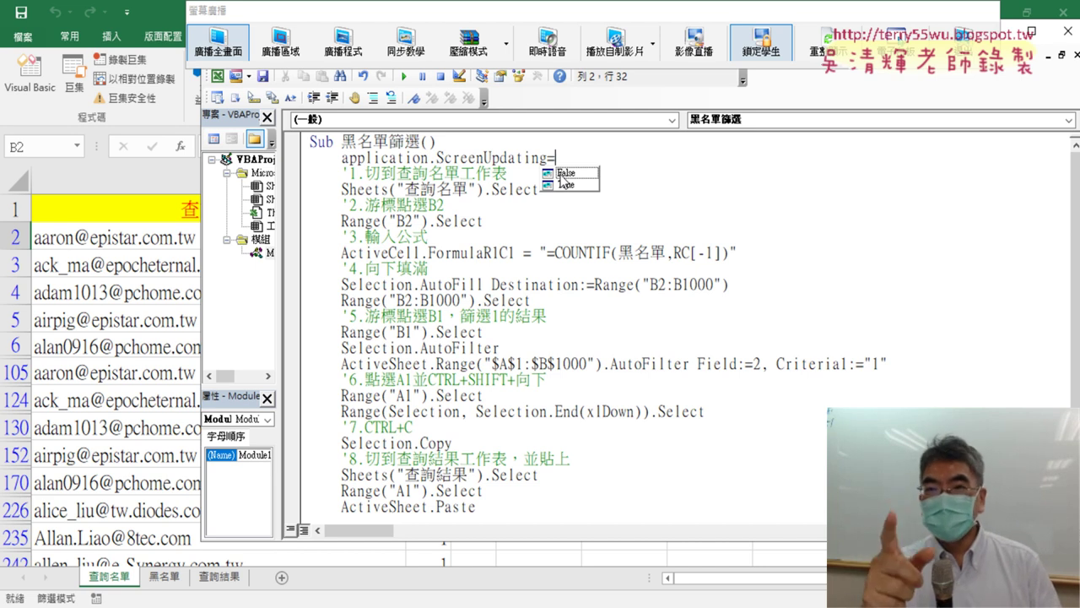
left_click(560, 174)
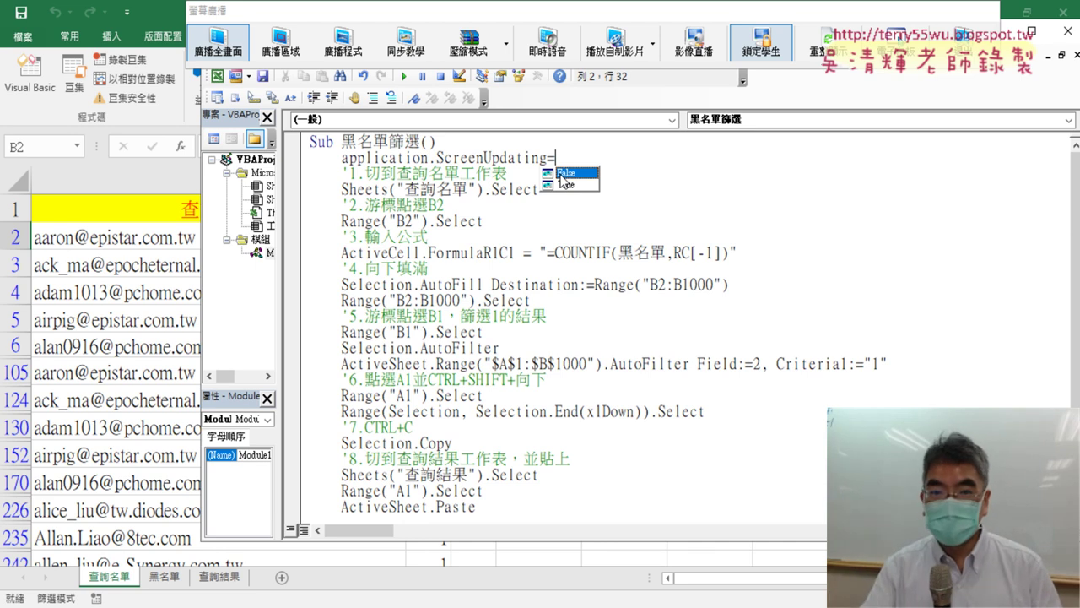
type("0")
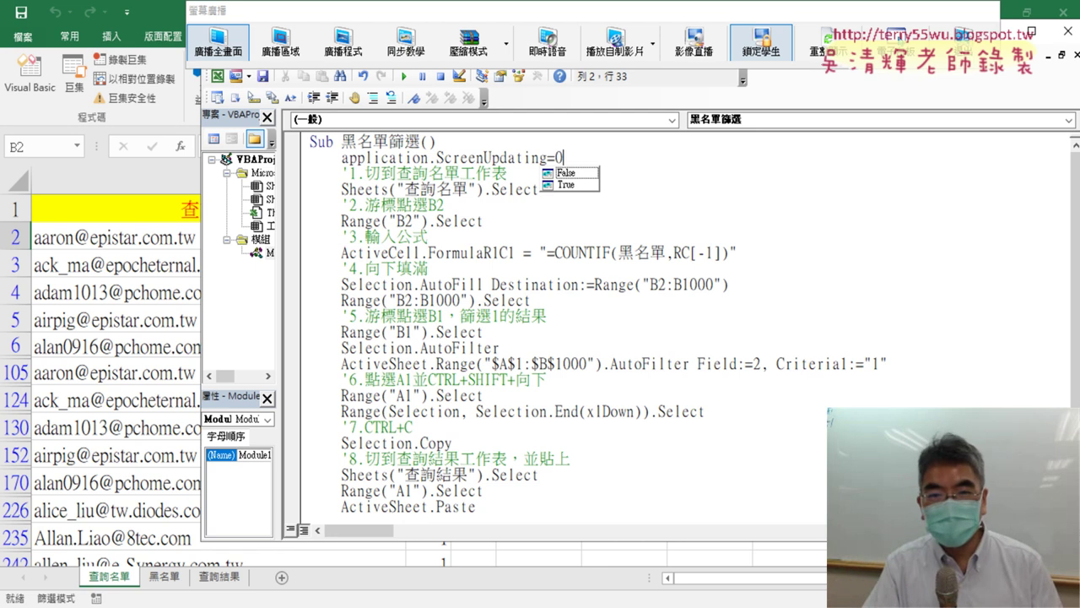
key("Down")
double_click(564, 173)
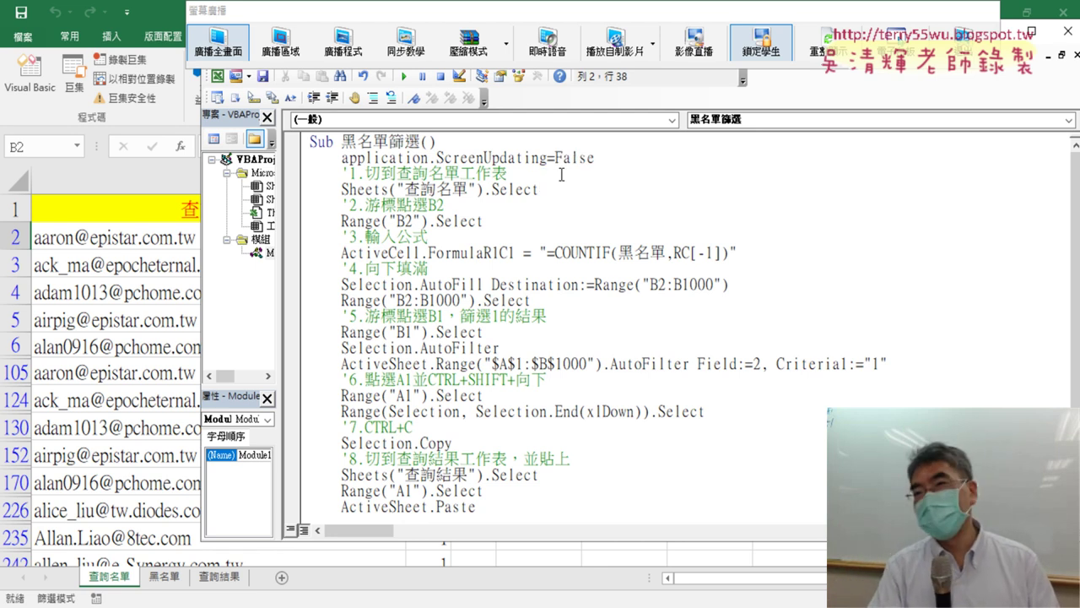
Add a blank line after ActiveSheet.Paste before End Sub, then select the ScreenUpdating line.
left_click(604, 215)
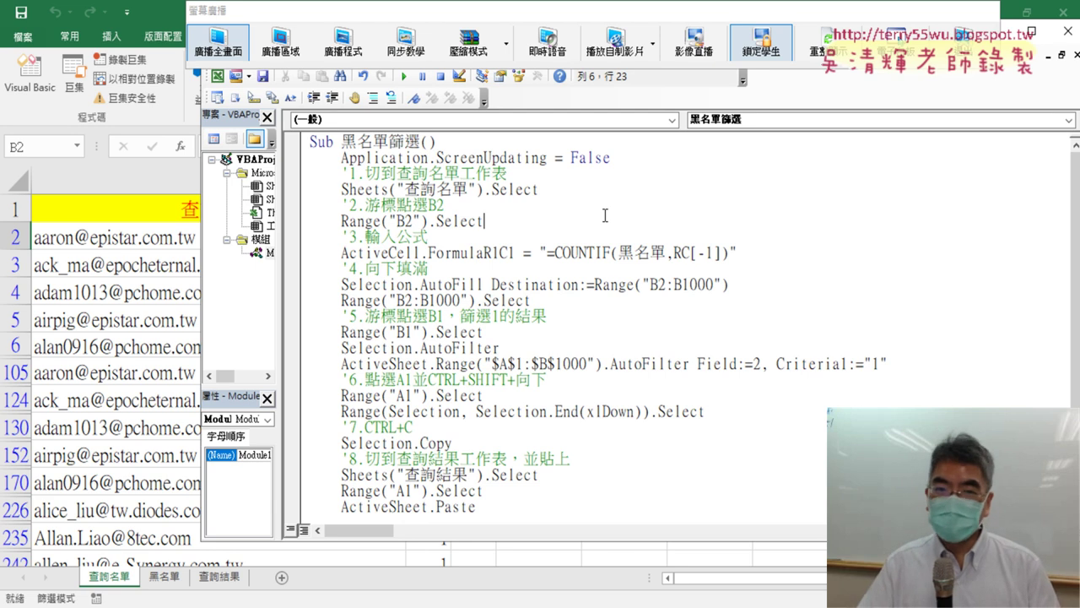
left_click_drag(430, 158, 549, 160)
scroll(570, 467, "down", 2)
left_click(520, 422)
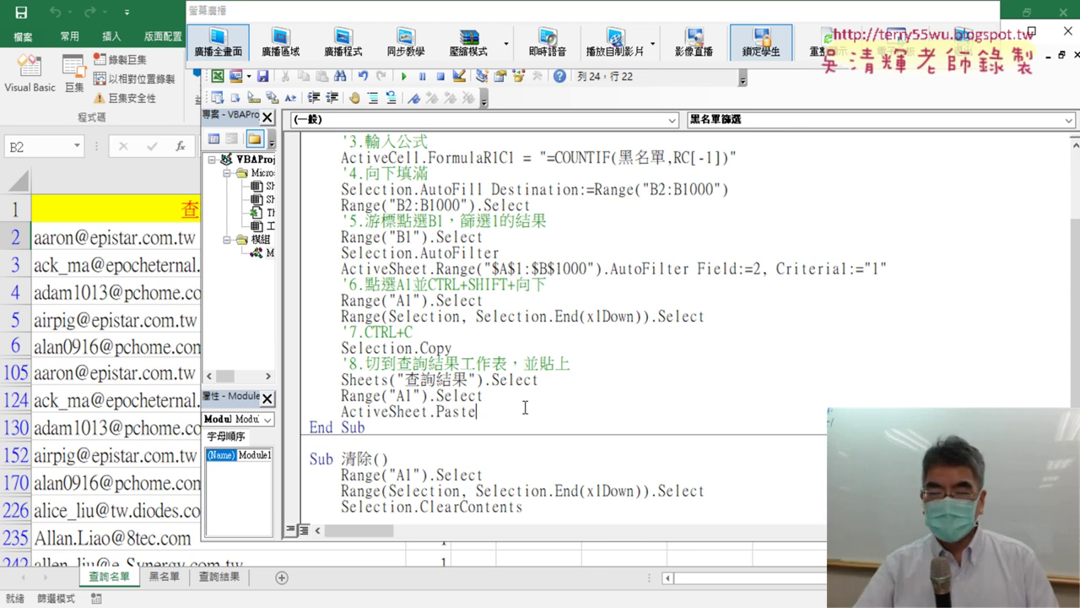
key("Return")
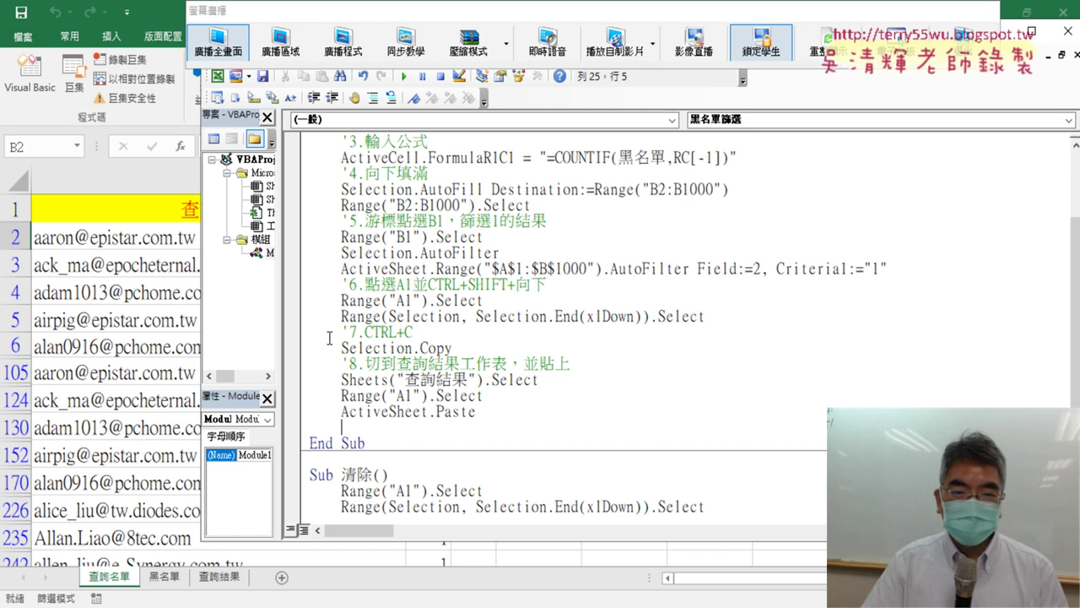
scroll(474, 337, "up", 2)
left_click_drag(632, 161, 297, 165)
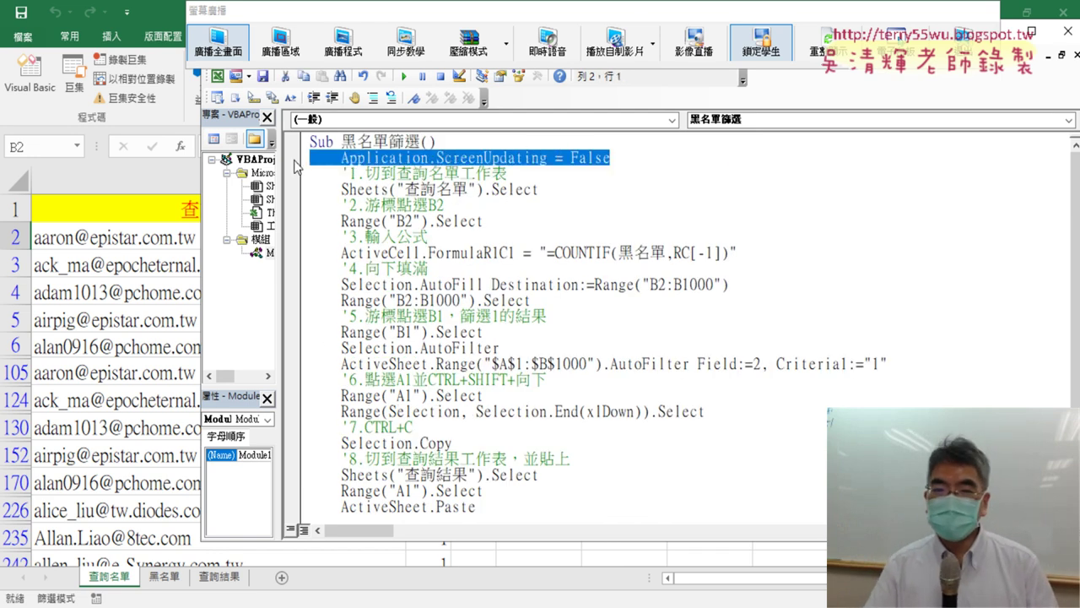
Test the updated macro on 查詢結果 by running 清除 and 黑名單篩選 twice, then return to the code.
left_click(122, 291)
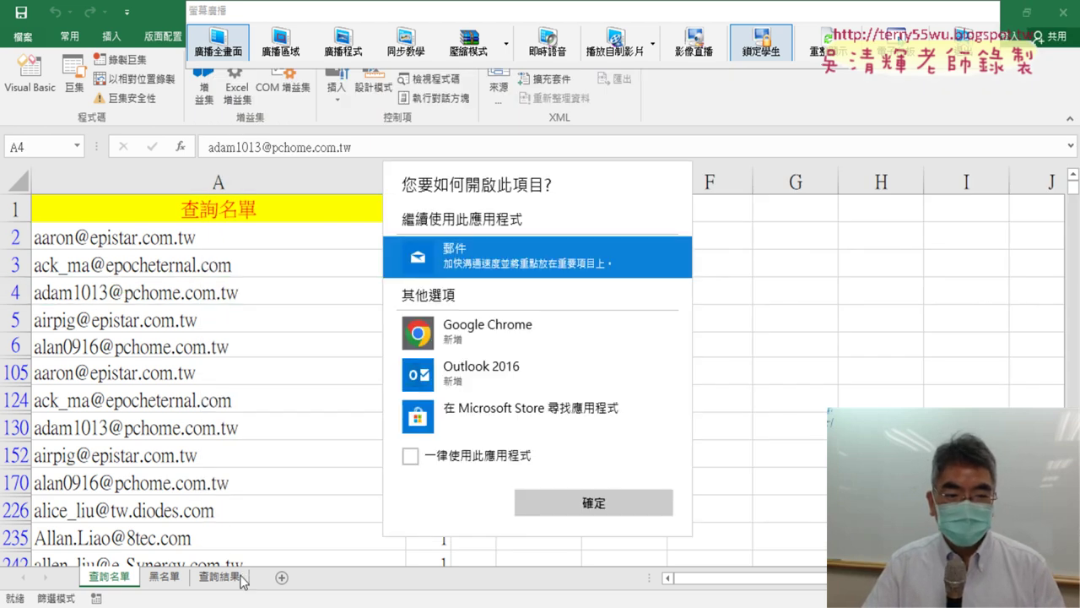
left_click(594, 350)
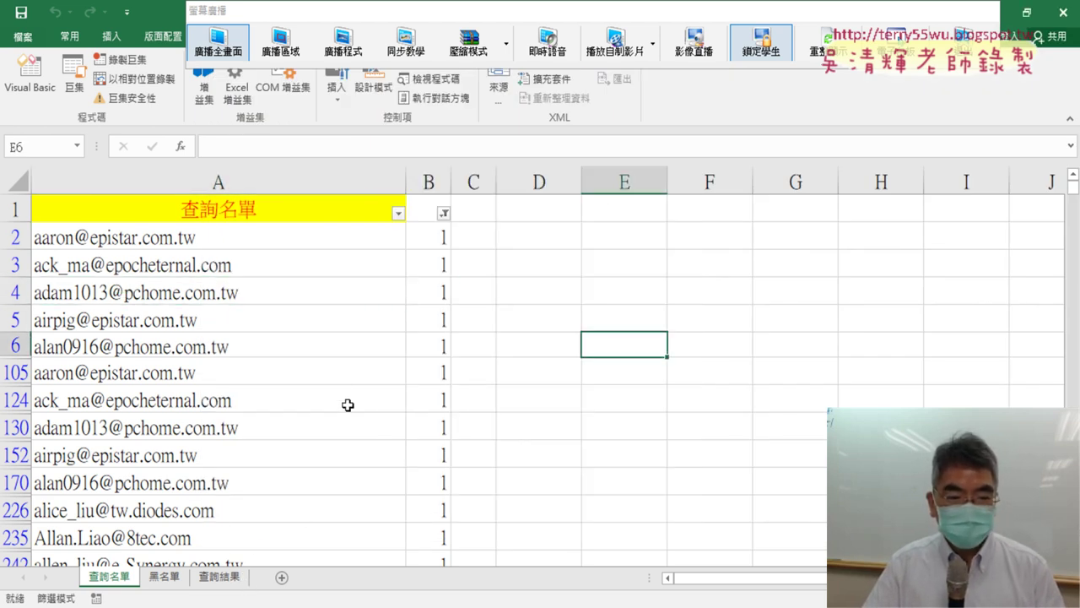
left_click(219, 580)
left_click(498, 266)
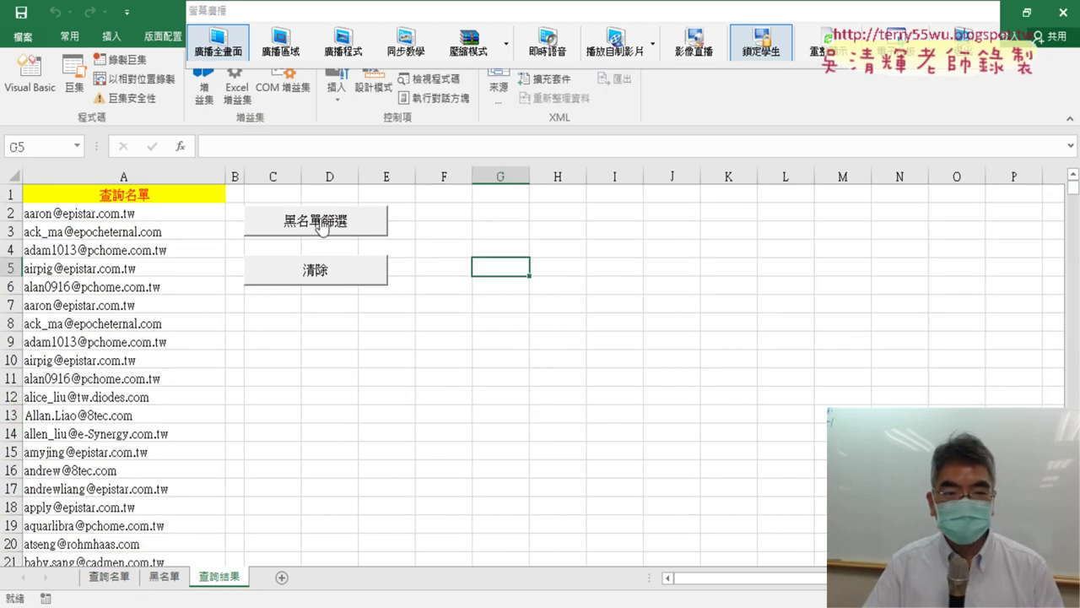
left_click(323, 278)
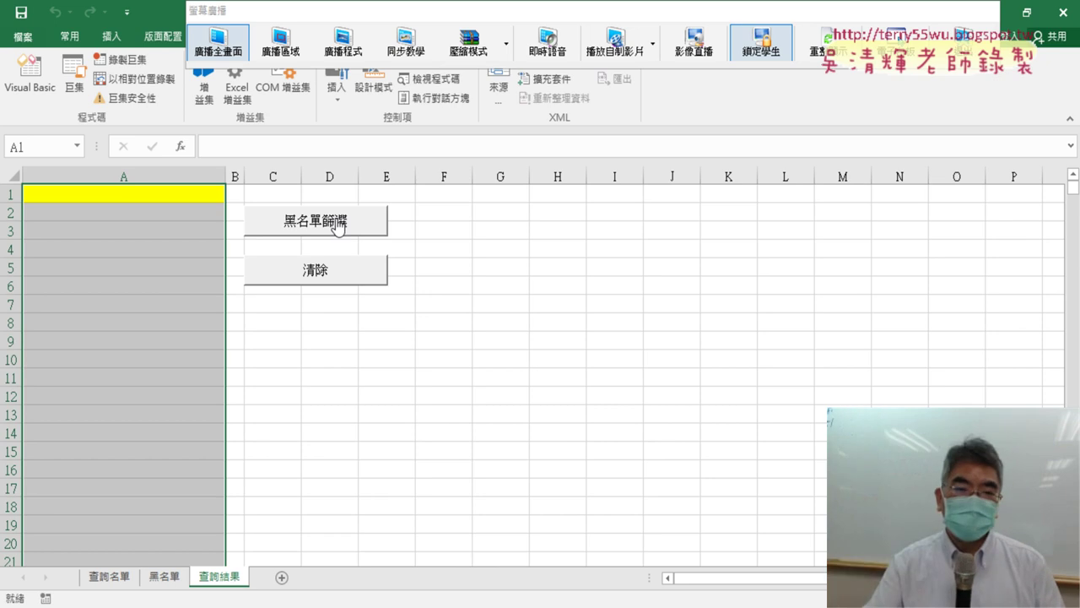
left_click(336, 221)
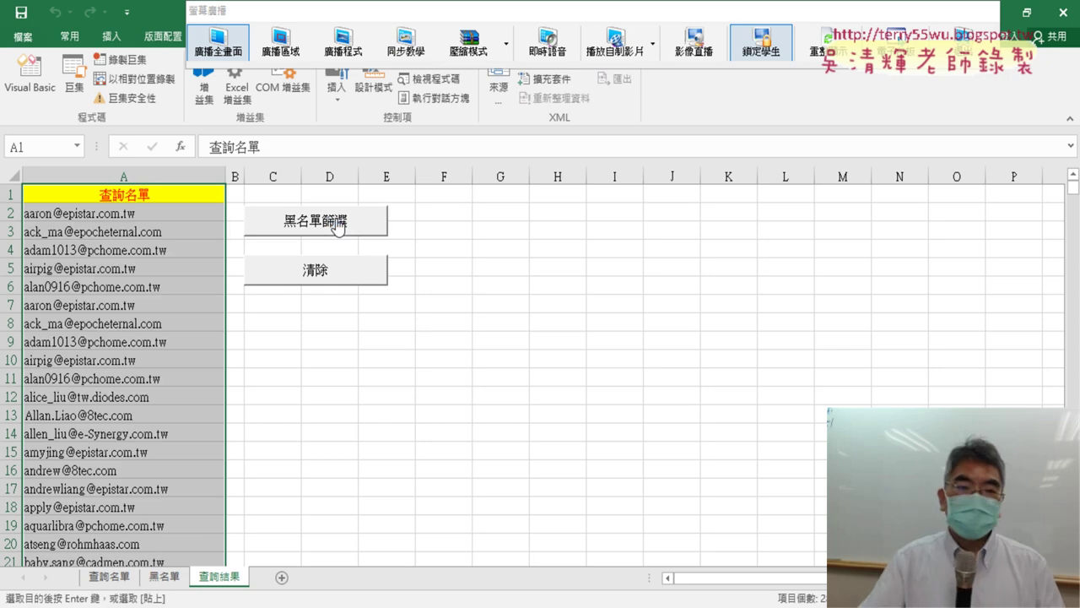
left_click(335, 272)
left_click(336, 225)
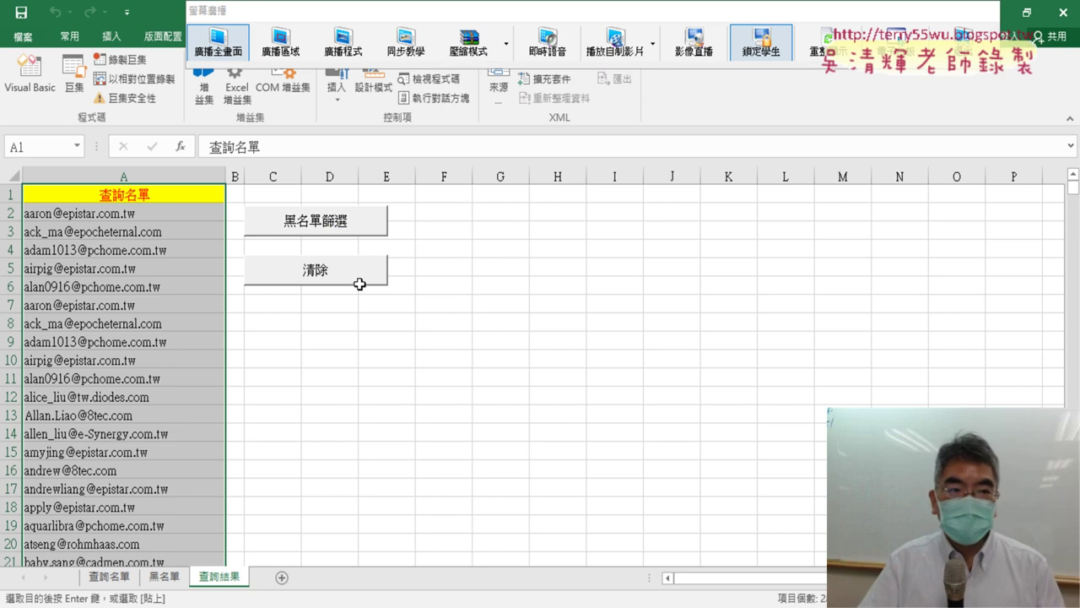
left_click(59, 79)
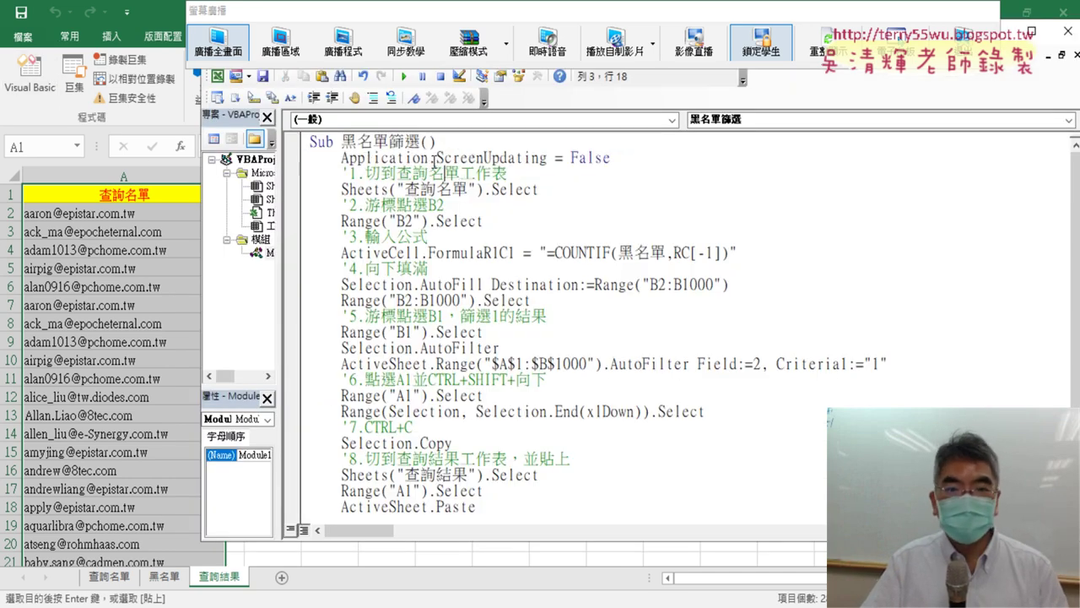
left_click_drag(429, 159, 623, 159)
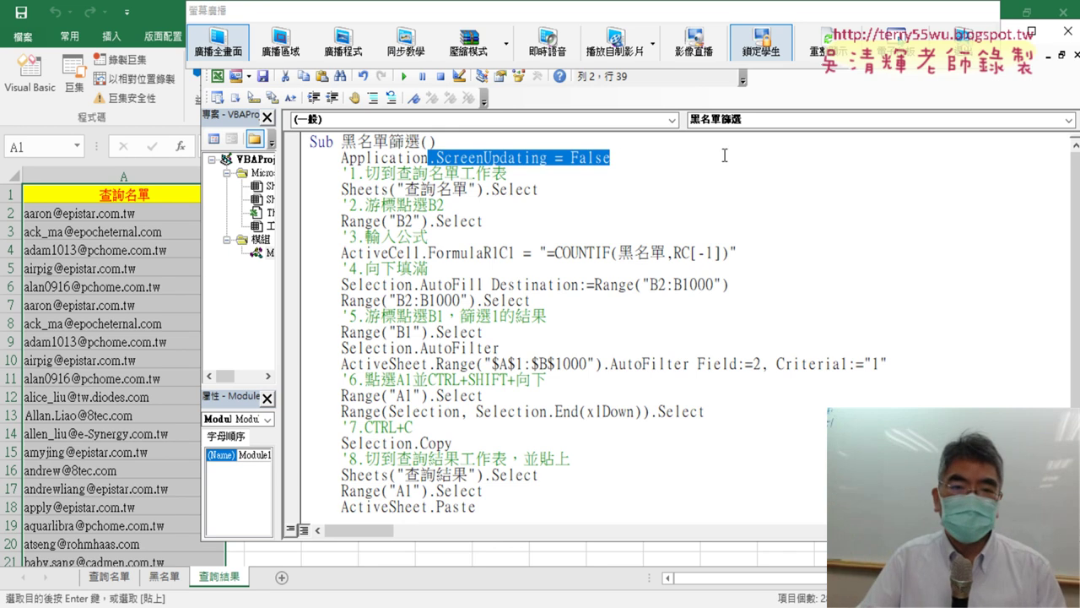
Rerun the clear-and-filter test twice on 查詢結果, ending with column A cleared.
left_click(194, 287)
left_click(325, 272)
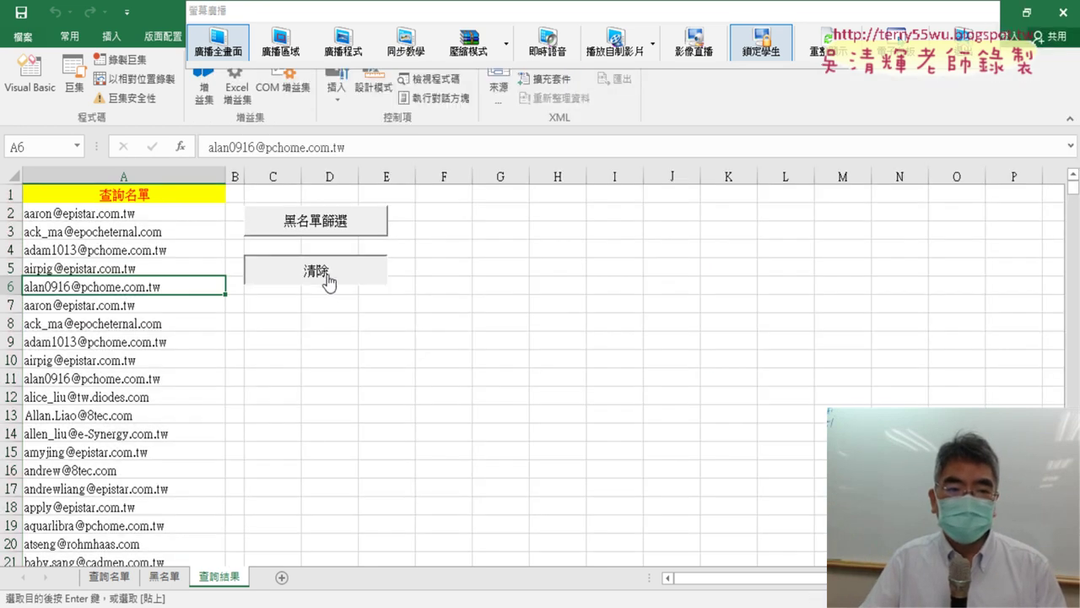
left_click(338, 222)
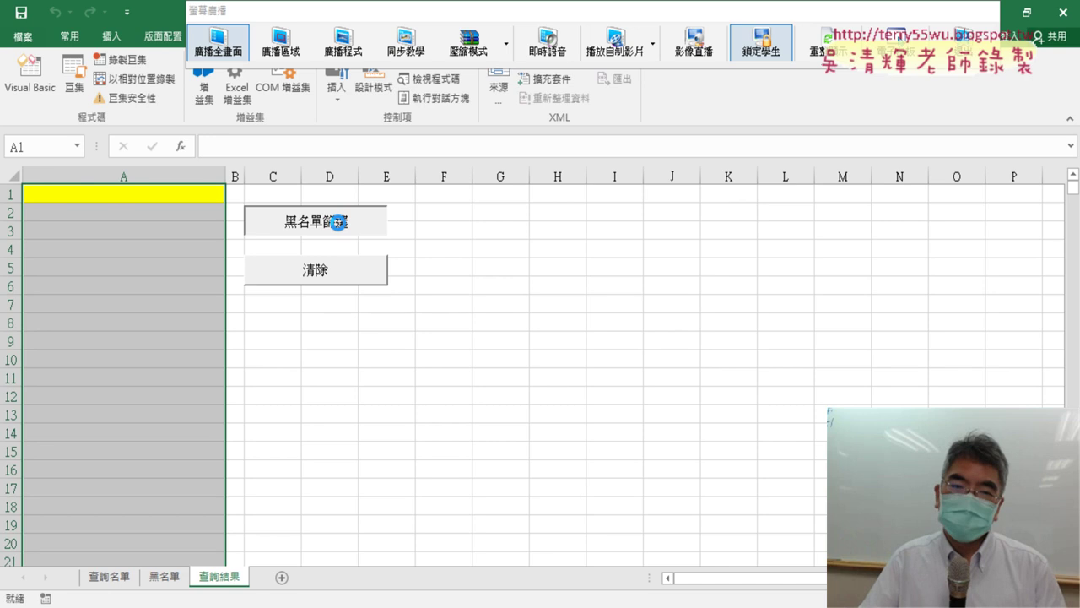
left_click(341, 271)
left_click(342, 220)
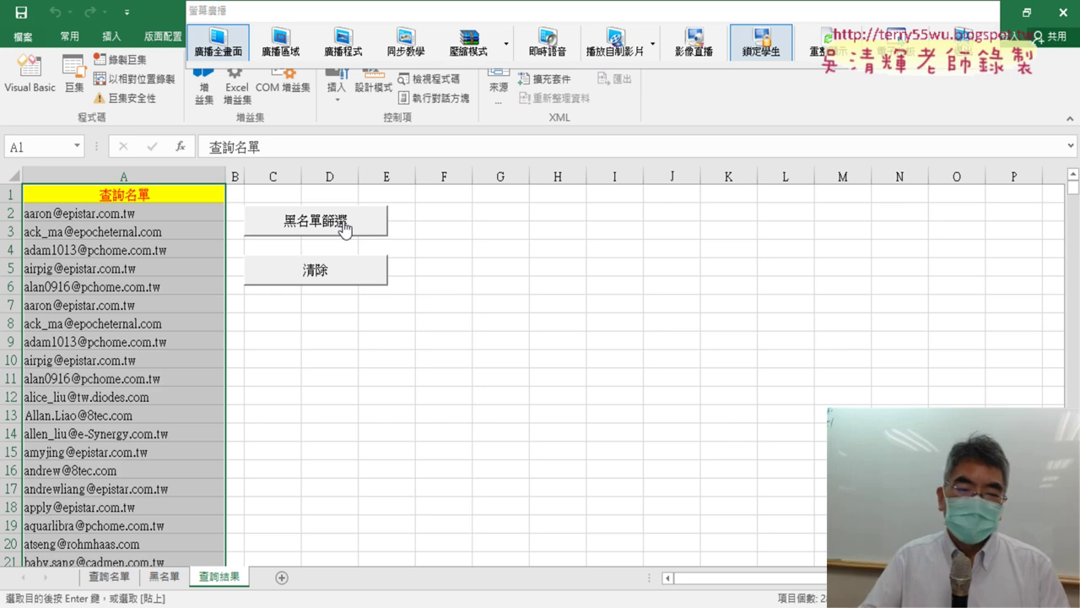
left_click(335, 272)
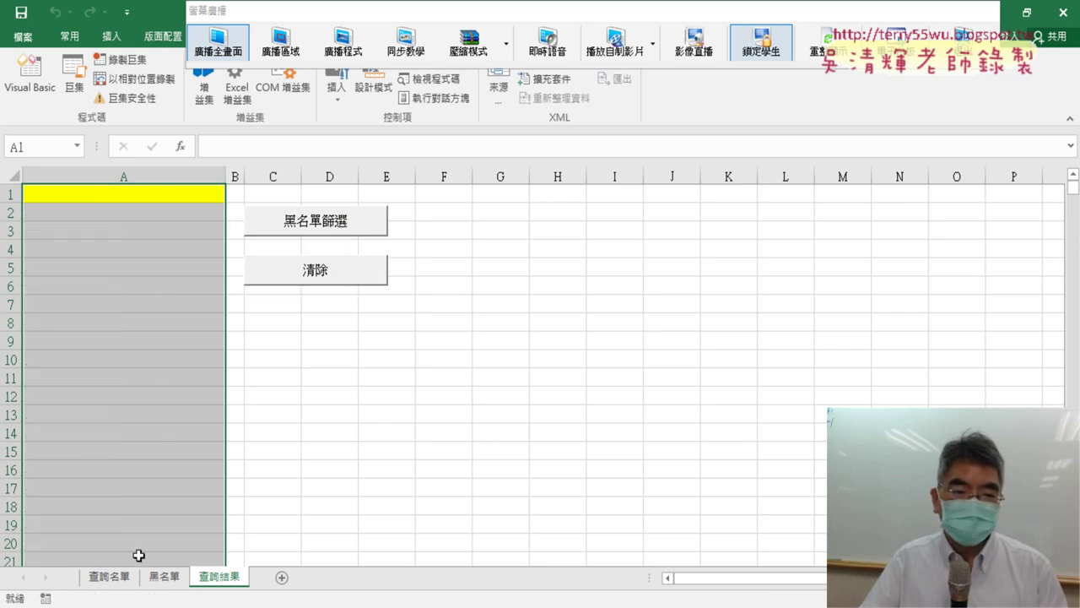
Scroll the filtered 查詢名單 sheet down to the blank row 1001 below the matches.
left_click(99, 578)
scroll(235, 272, "down", 1)
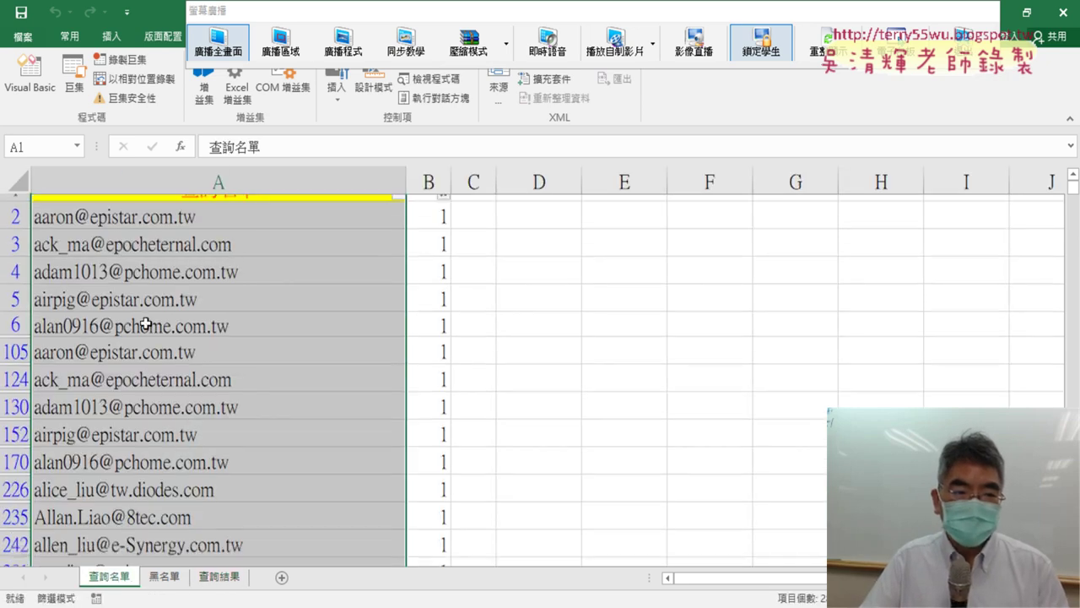
scroll(144, 318, "down", 3)
scroll(152, 318, "down", 2)
scroll(154, 424, "down", 2)
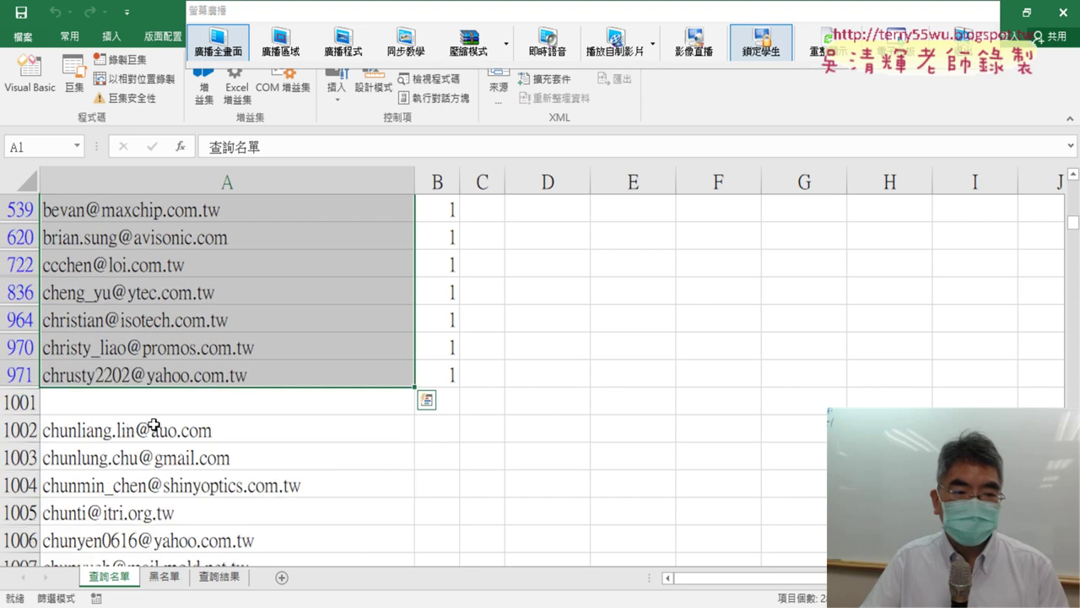
Delete the blank row 1001 from the 查詢名單 sheet.
left_click(21, 403)
right_click(302, 404)
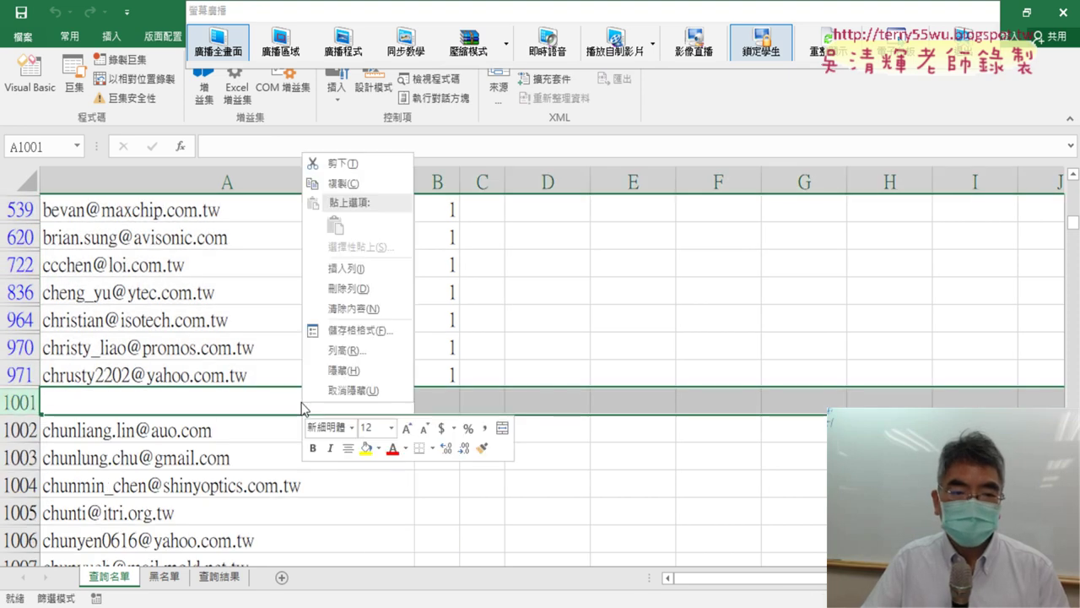
left_click(356, 293)
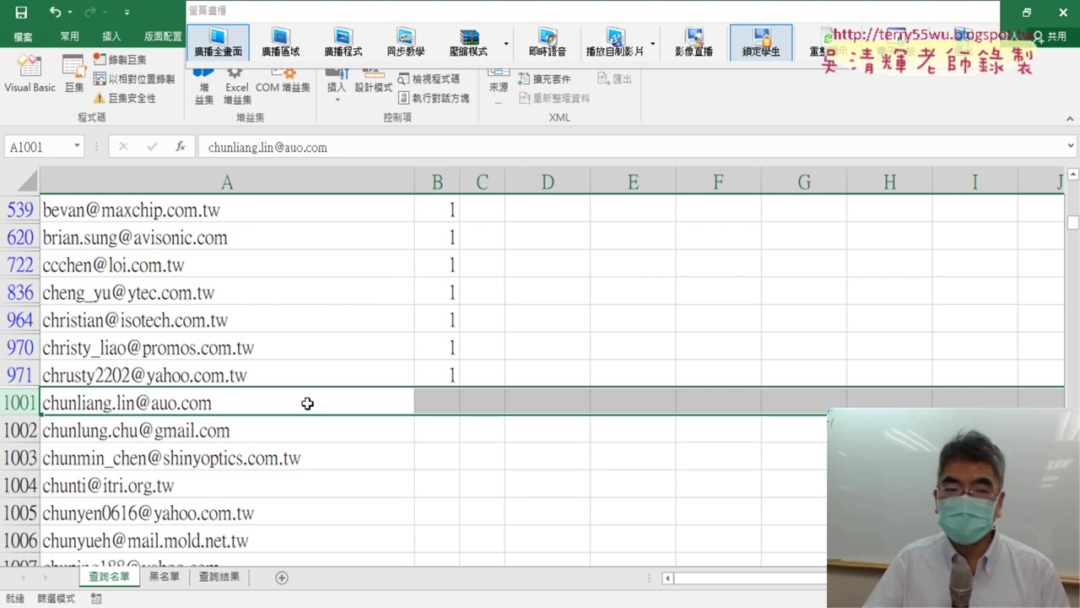
Run 黑名單篩選 on 查詢結果, check 查詢名單, and reopen the macro code.
left_click(220, 582)
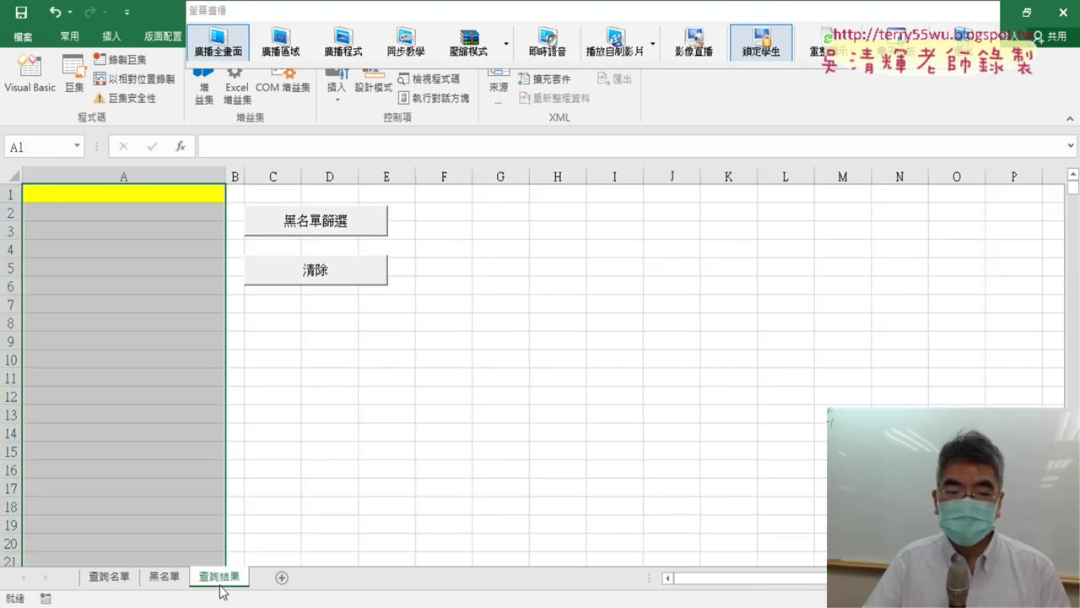
left_click(353, 230)
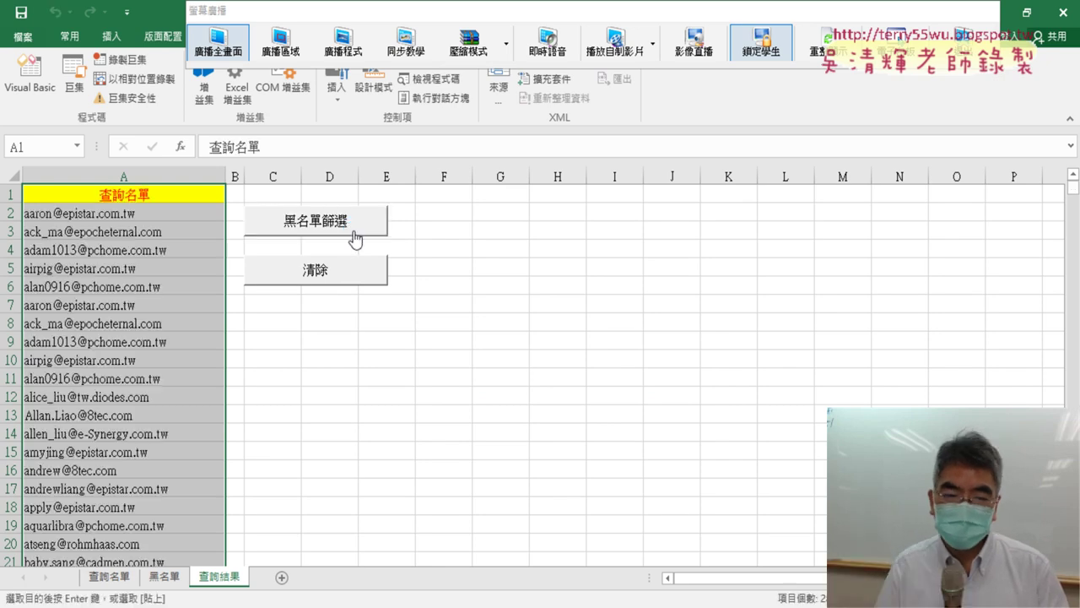
scroll(494, 288, "down", 4)
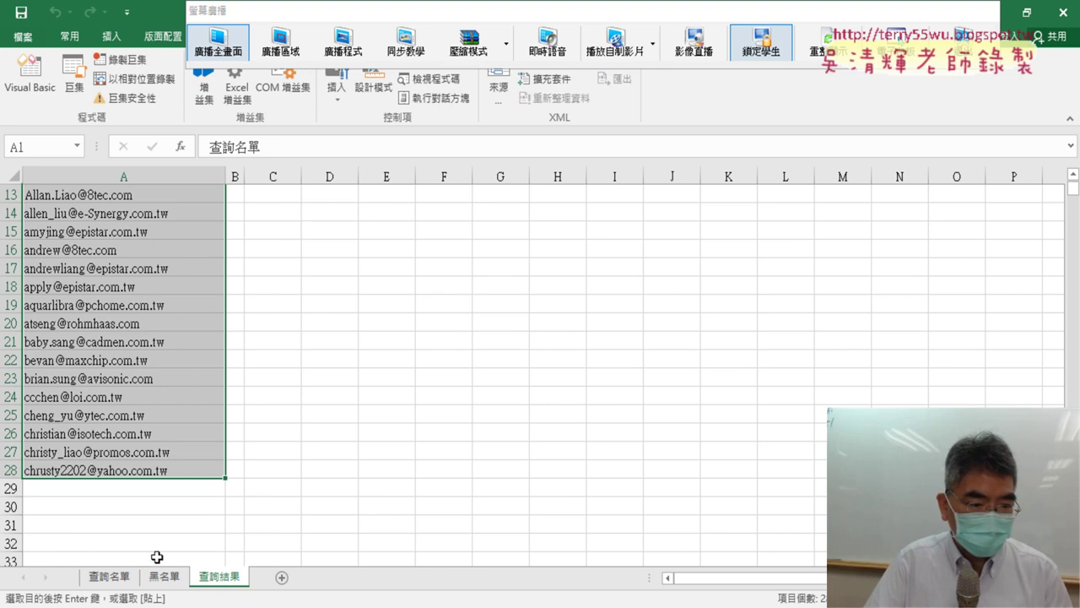
left_click(116, 577)
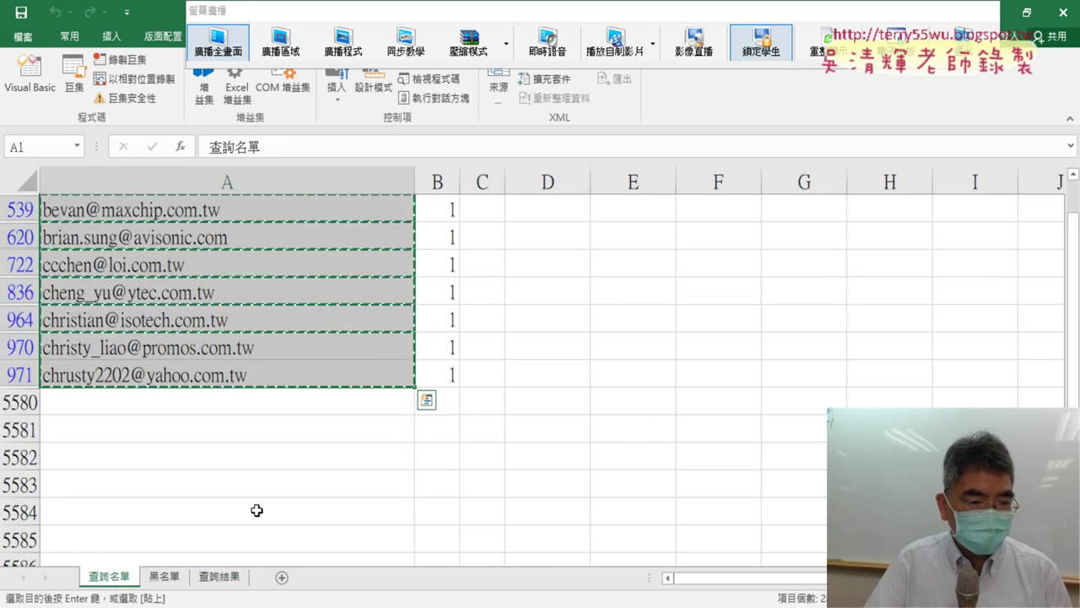
scroll(257, 510, "up", 1)
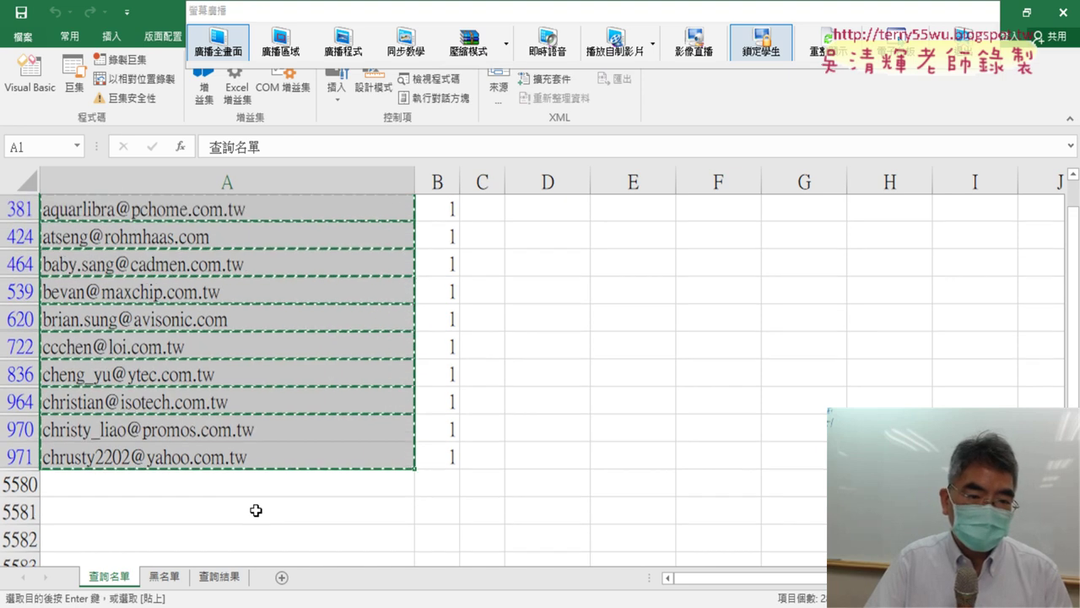
left_click(29, 74)
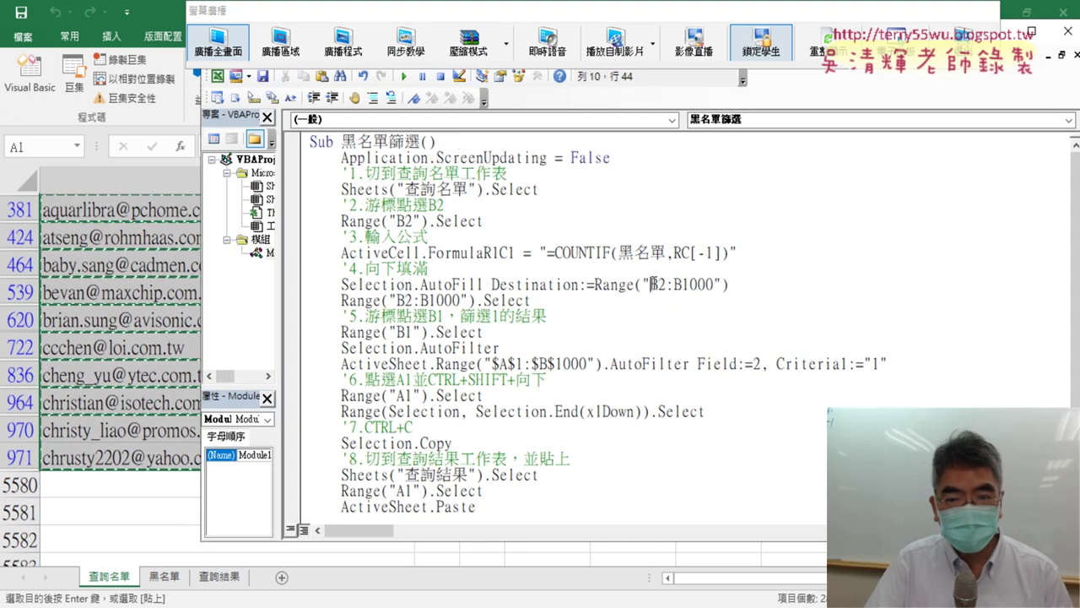
Review the B2:B1000 fill range and the 1000 row limit in the macro code.
left_click_drag(649, 284, 714, 284)
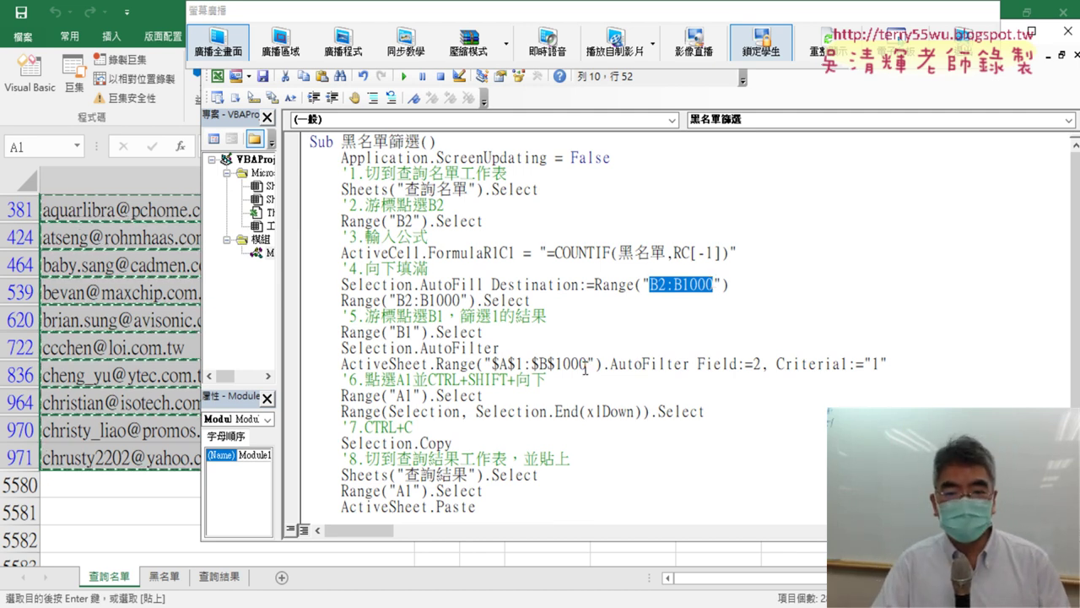
left_click_drag(587, 363, 555, 364)
scroll(552, 411, "down", 1)
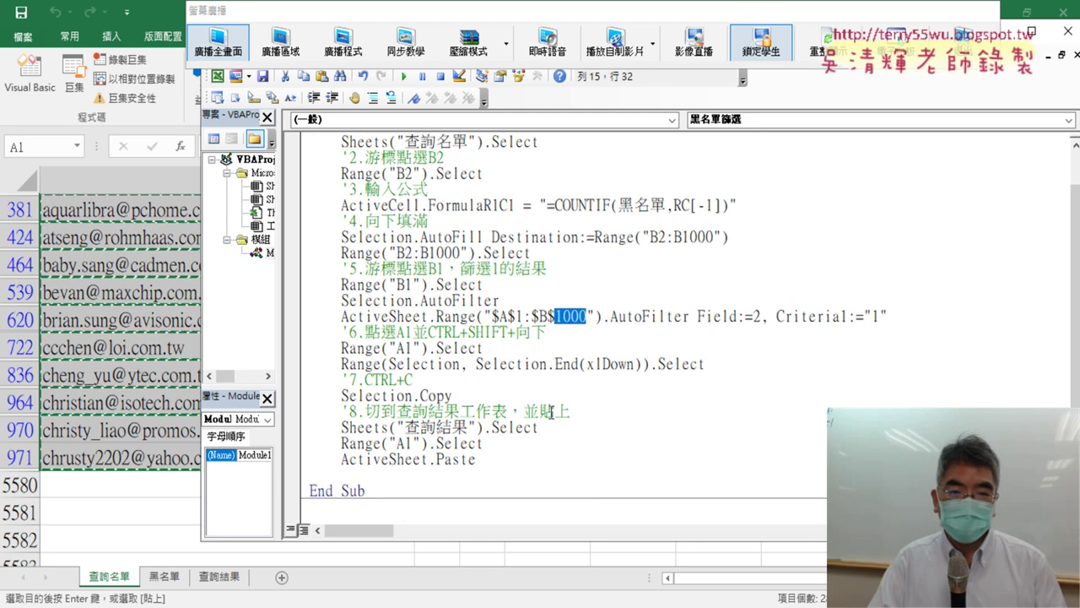
scroll(551, 411, "down", 2)
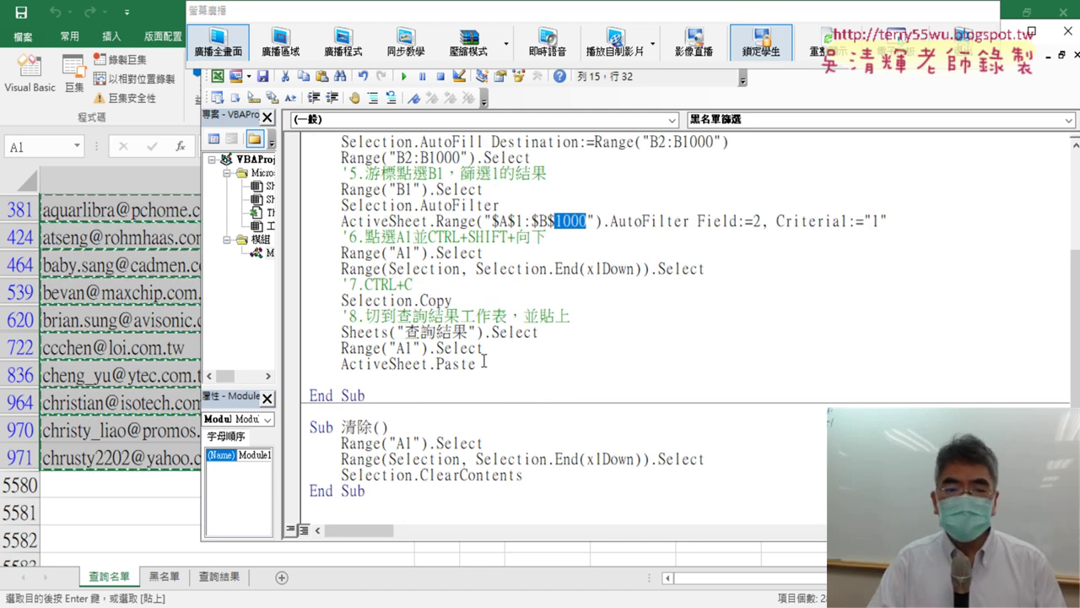
left_click(484, 364)
scroll(563, 358, "up", 1)
scroll(563, 358, "up", 2)
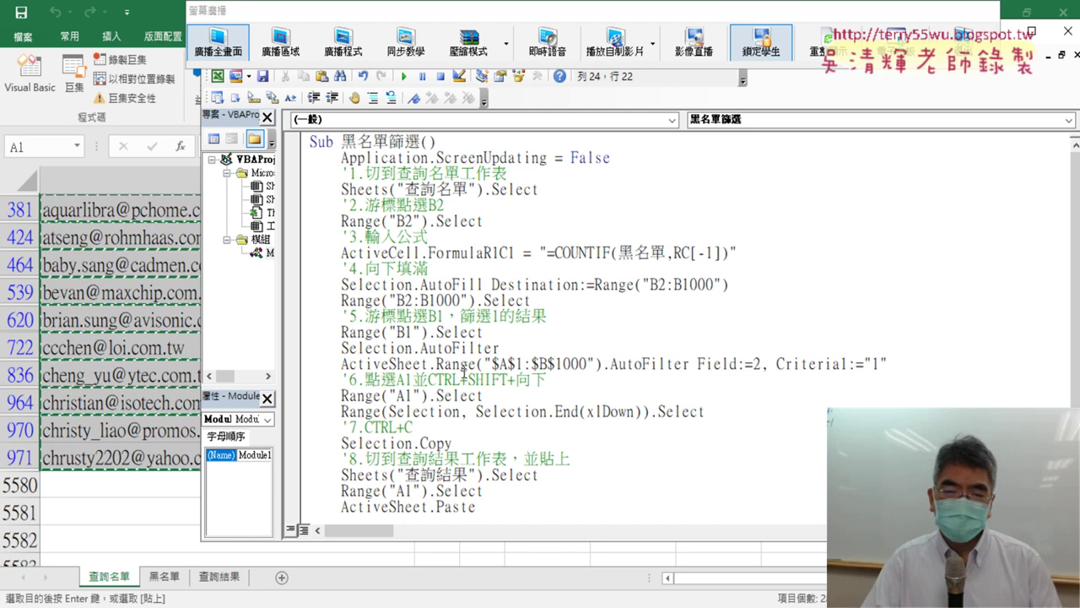
Copy the opening text 'Sub 黑名單篩選' from the macro's first line.
left_click_drag(311, 142, 497, 389)
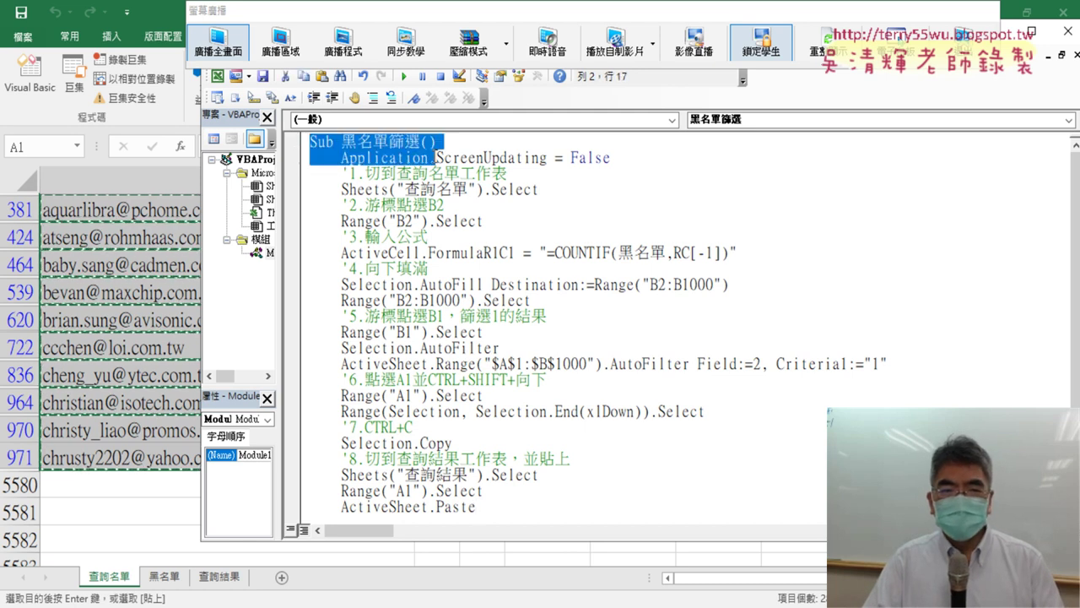
scroll(517, 397, "up", 3)
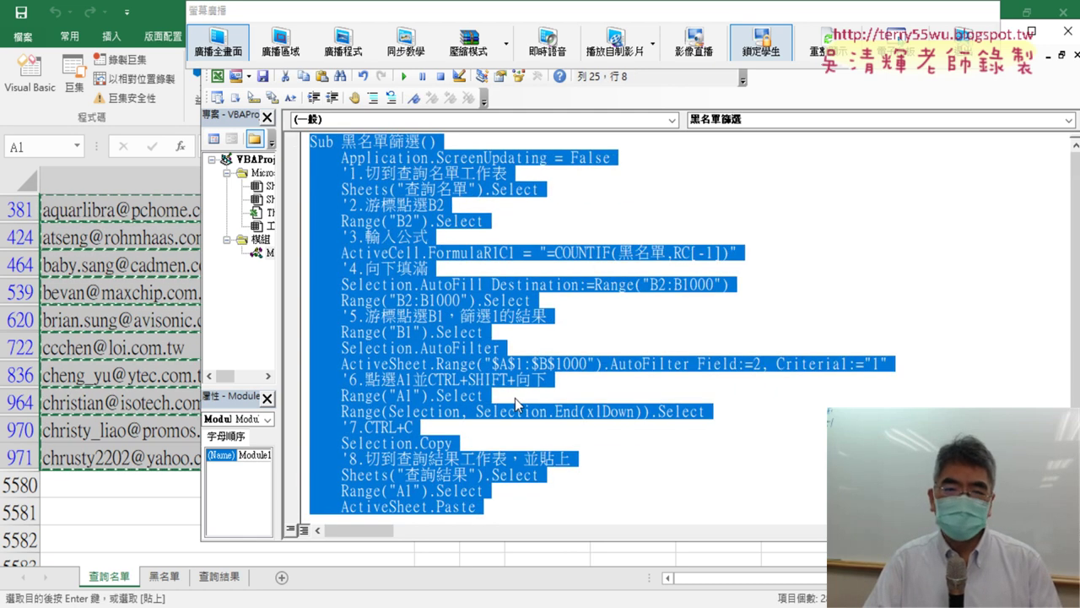
left_click_drag(311, 141, 422, 141)
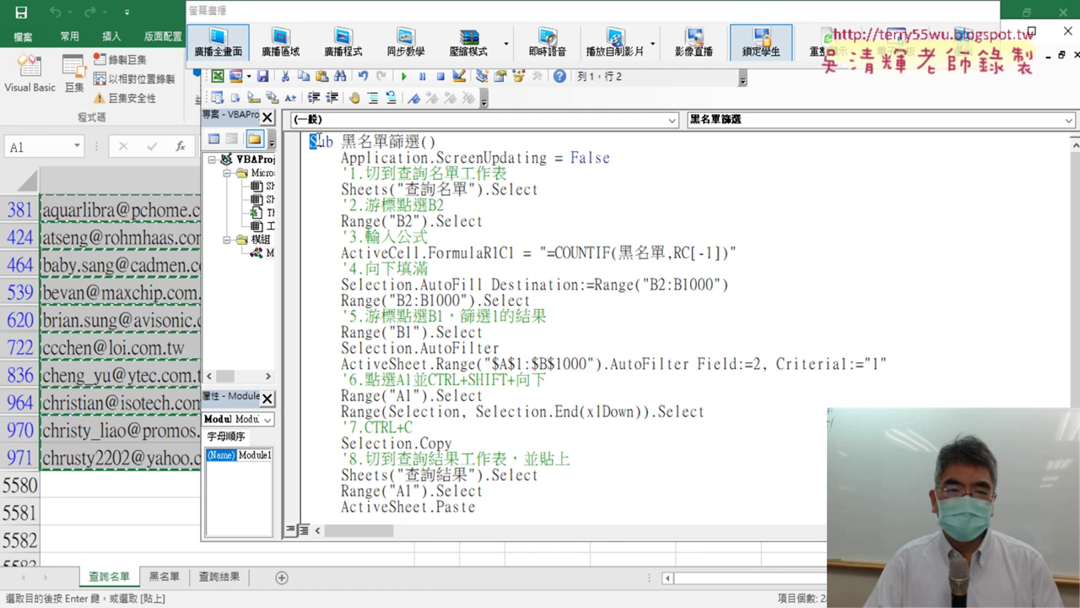
key("ctrl+c")
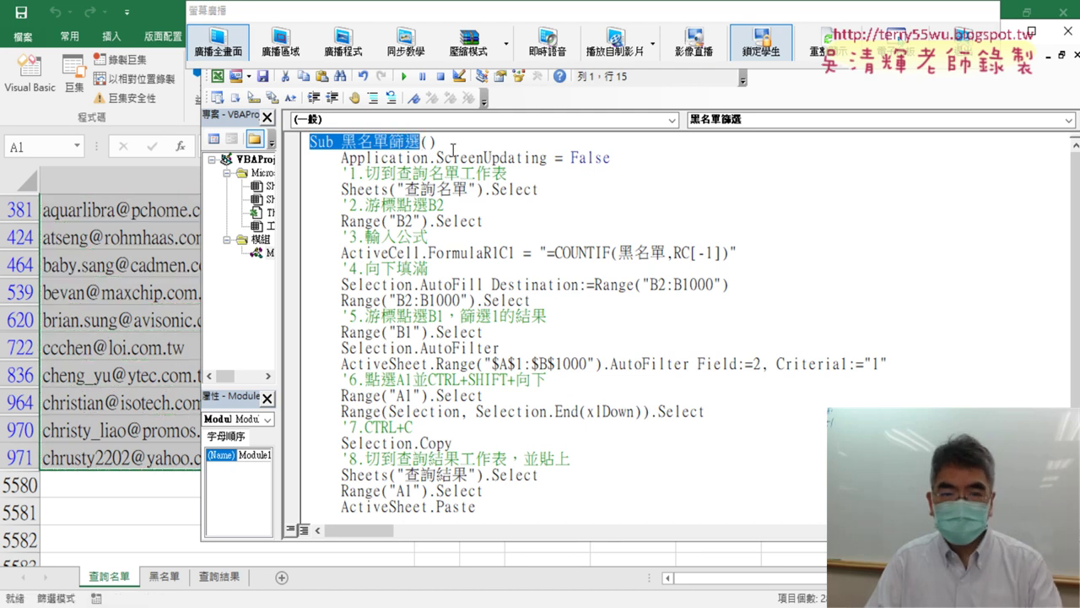
Paste 'Sub 黑名單篩選' at the top of Module1 and add VBA to create Sub 黑名單篩選VBA().
left_click(312, 142)
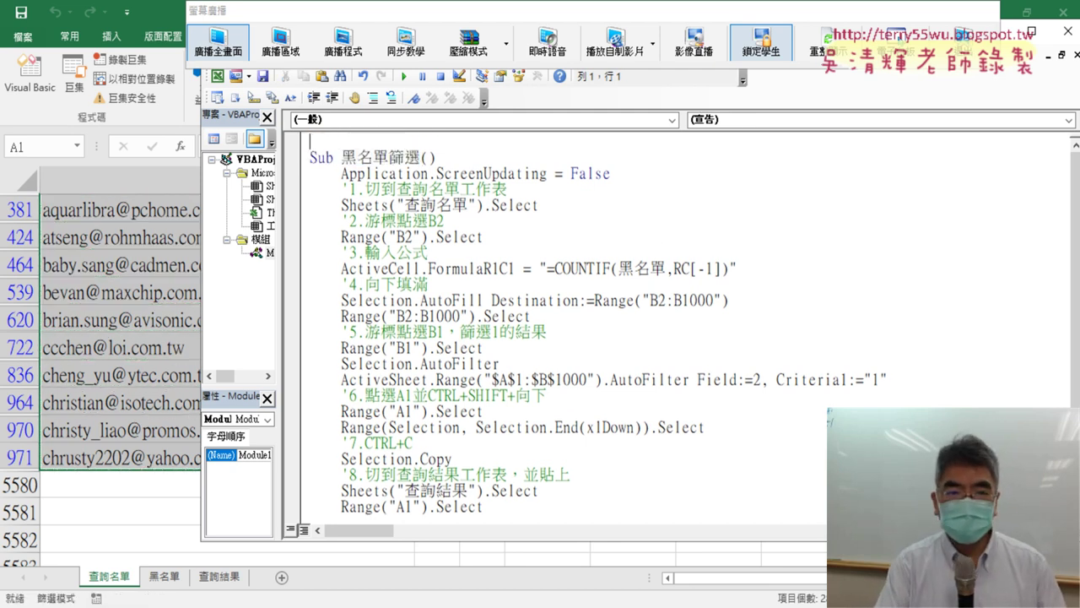
key("ctrl+v")
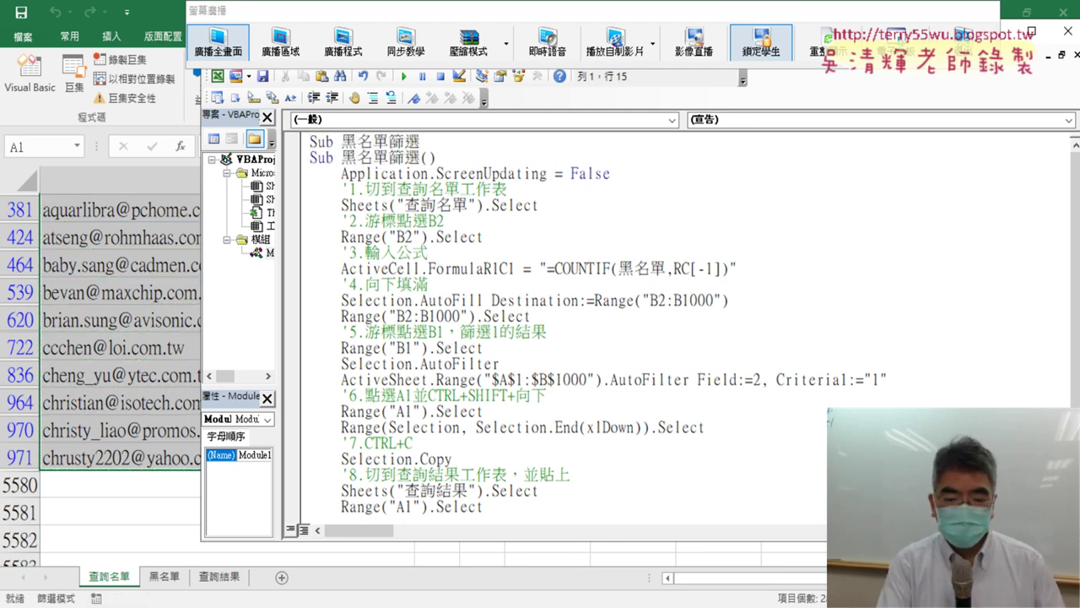
type("VBA")
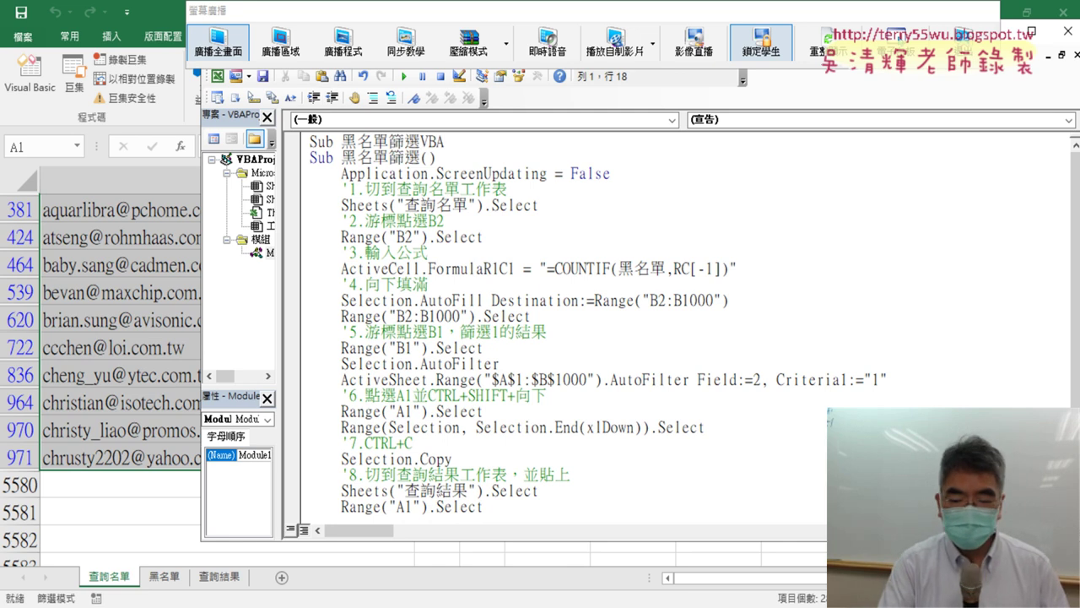
key("Return")
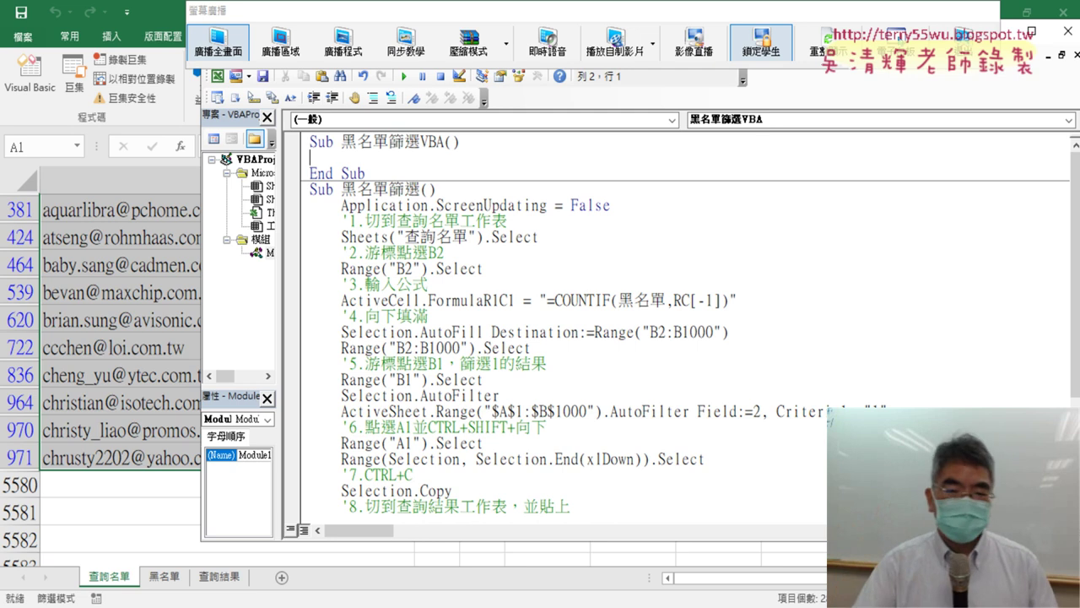
Select the ScreenUpdating = False line in the existing macro.
scroll(656, 281, "down", 2)
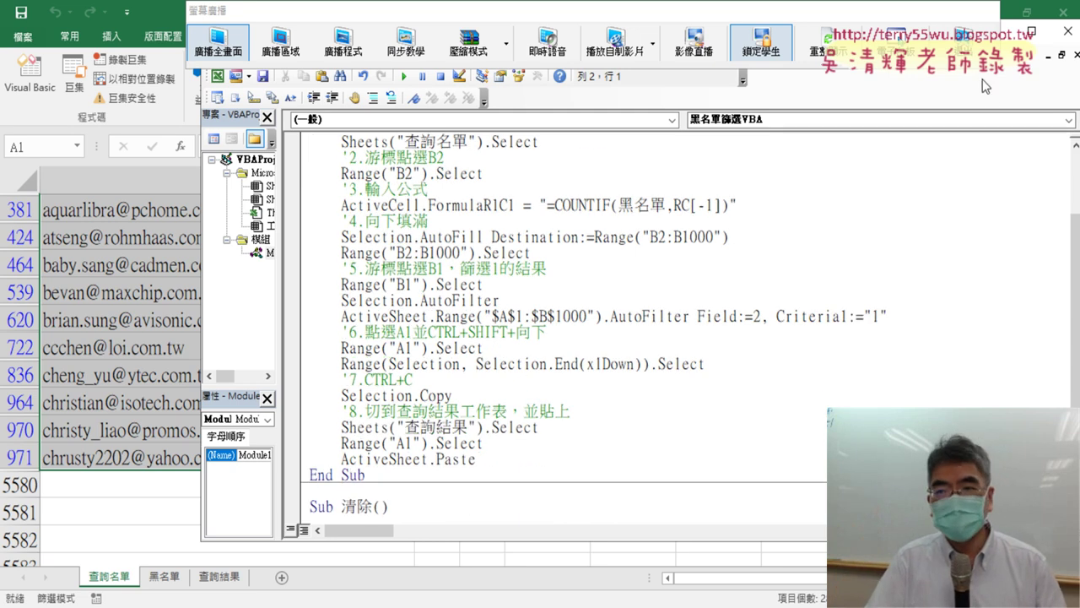
scroll(878, 179, "up", 2)
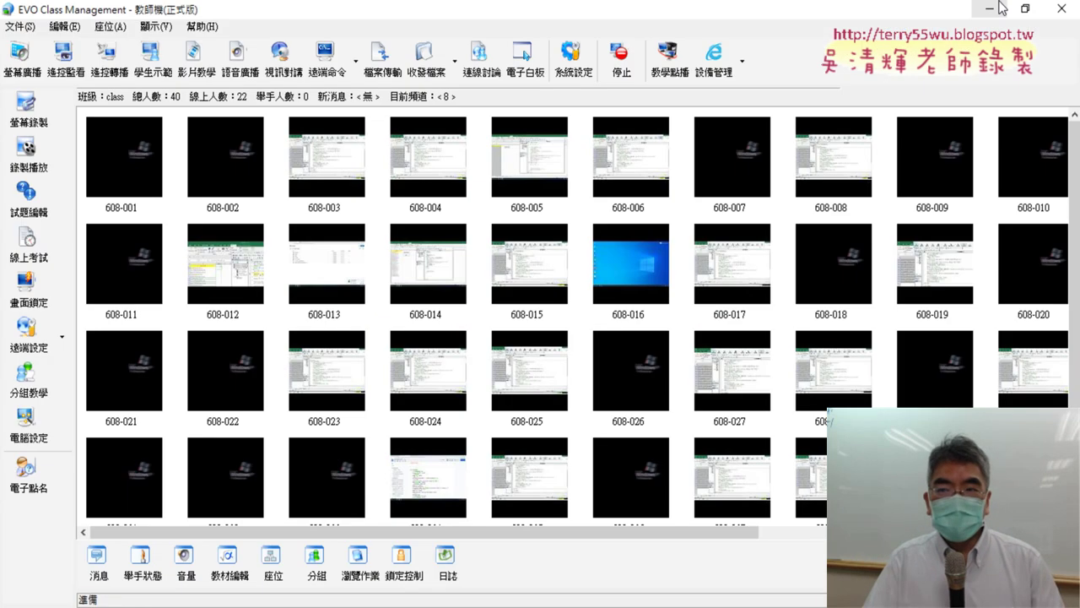
left_click(600, 268)
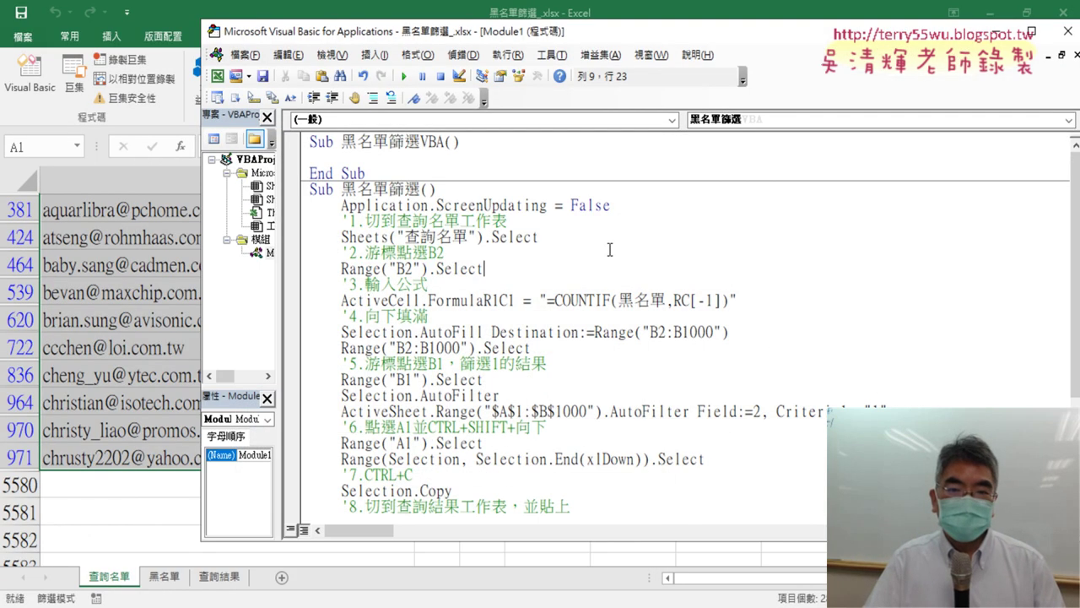
left_click_drag(612, 205, 318, 205)
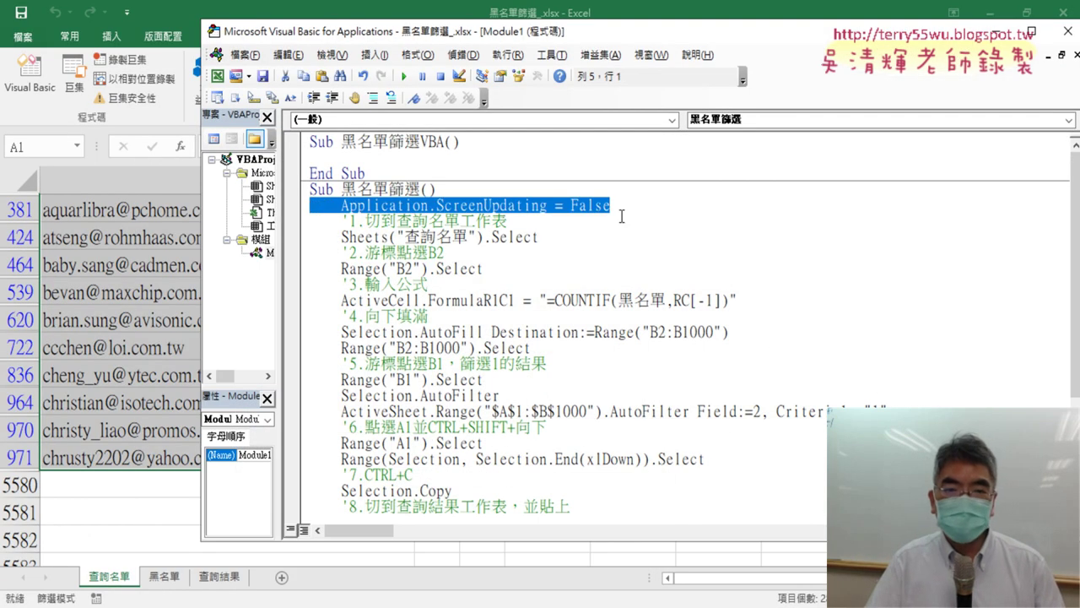